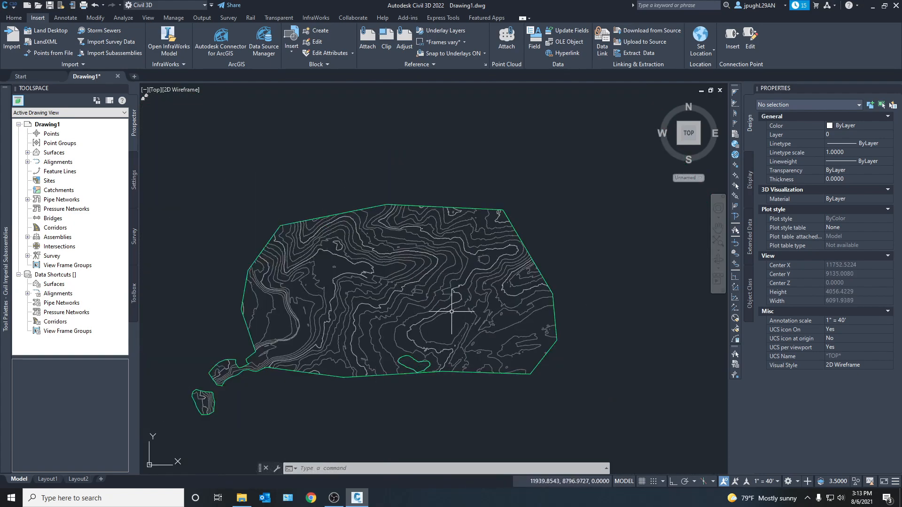
- Start a new layout alignment with the Alignment Creation Tools and name it "Road"
{"action": "scroll", "coordinate": [415, 308], "scroll_direction": "up", "scroll_amount": 4}
{"action": "mouse_move", "coordinate": [386, 241]}
{"action": "middle_mouse_down"}
{"action": "mouse_move", "coordinate": [412, 260]}
{"action": "mouse_move", "coordinate": [402, 256]}
{"action": "middle_mouse_up"}
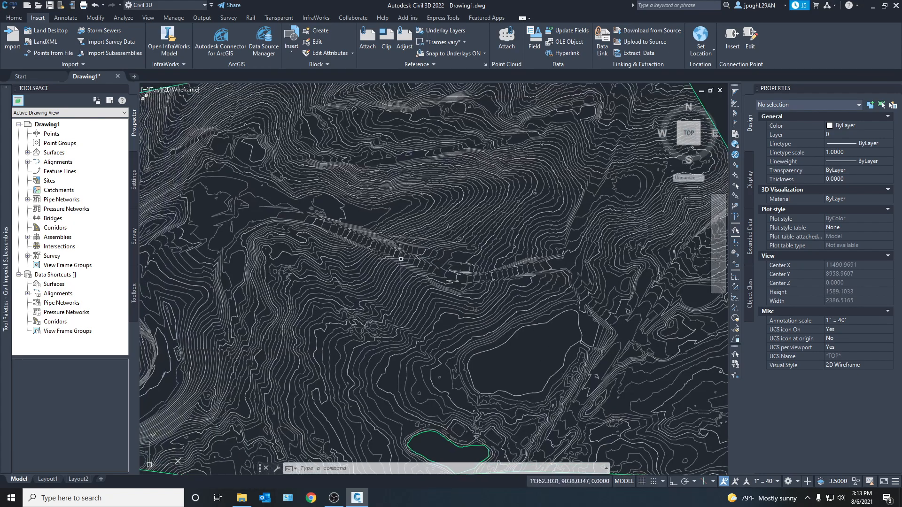
{"action": "scroll", "coordinate": [473, 268], "scroll_direction": "down", "scroll_amount": 3}
{"action": "middle_click_drag", "start_coordinate": [473, 268], "coordinate": [446, 264]}
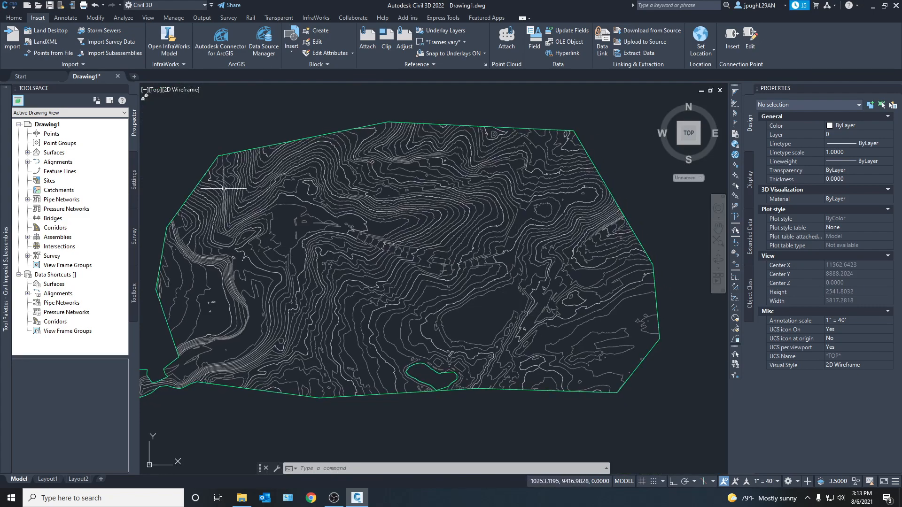
{"action": "left_click", "coordinate": [14, 18]}
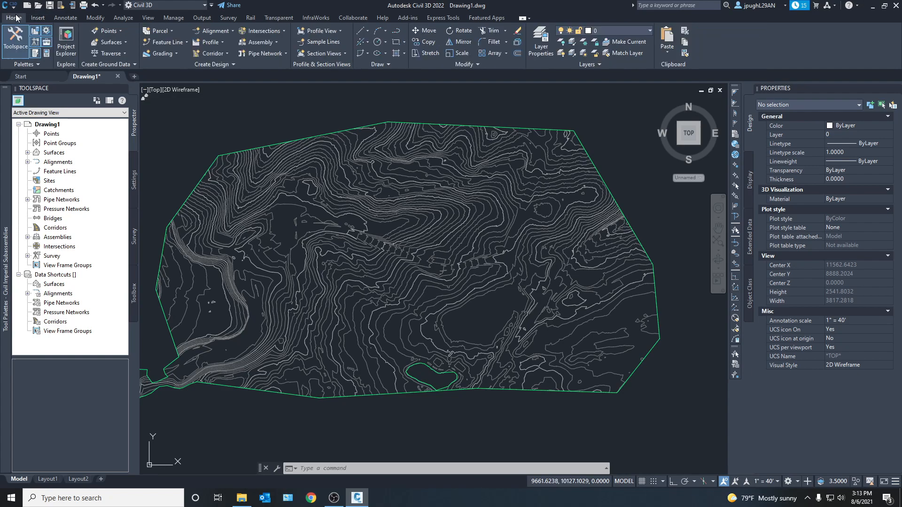
{"action": "left_click", "coordinate": [210, 30]}
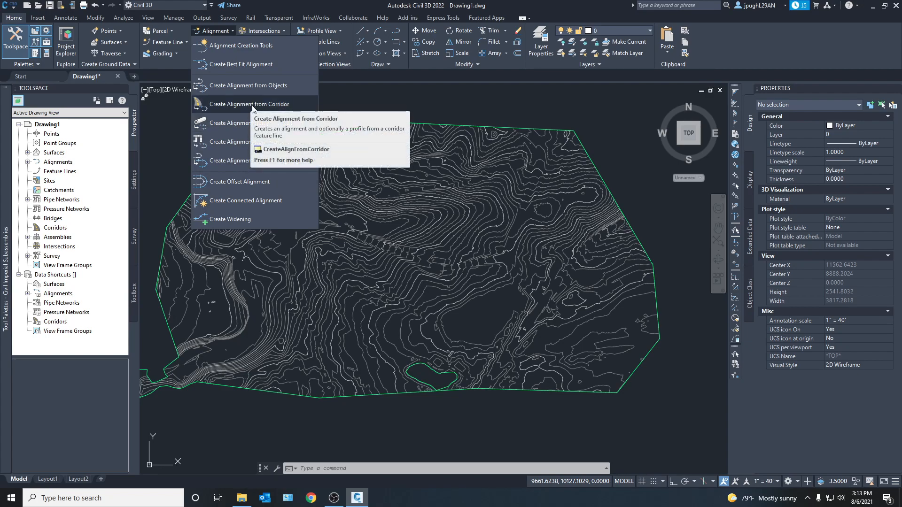
{"action": "left_click", "coordinate": [256, 46]}
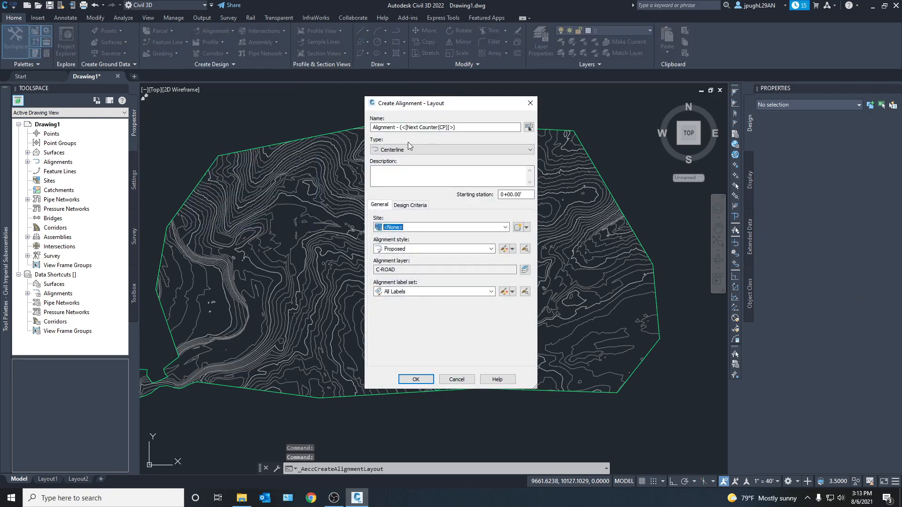
{"action": "left_click_drag", "start_coordinate": [458, 127], "coordinate": [366, 126]}
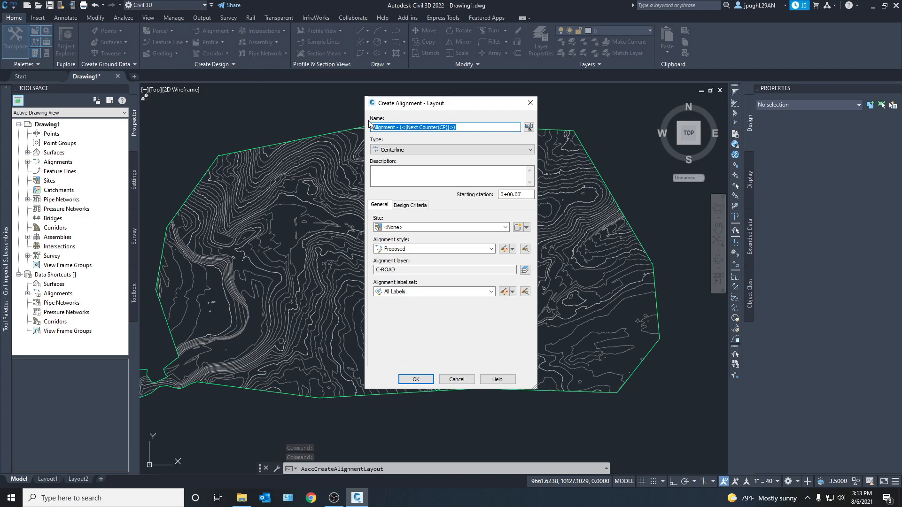
{"action": "type", "text": "Road"}
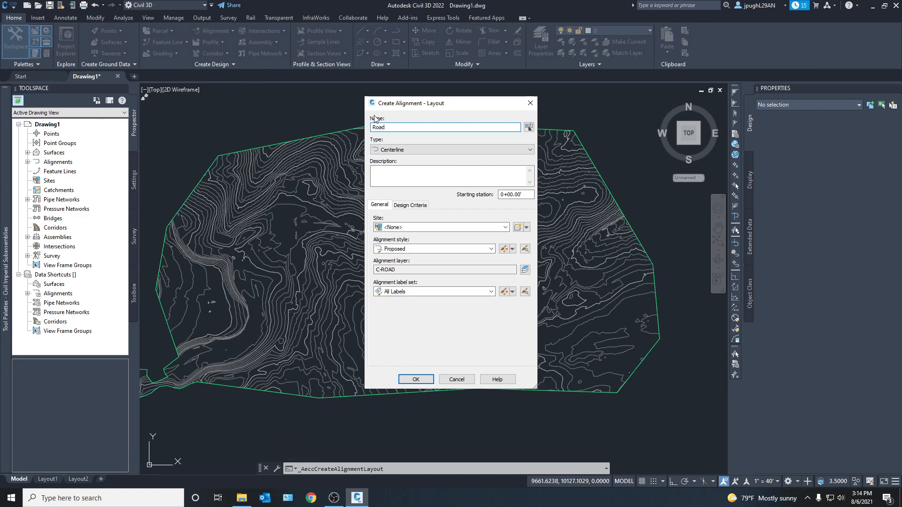
- Keep the alignment type as Centerline, the site as <None> and the alignment style as Proposed
{"action": "left_click", "coordinate": [449, 150]}
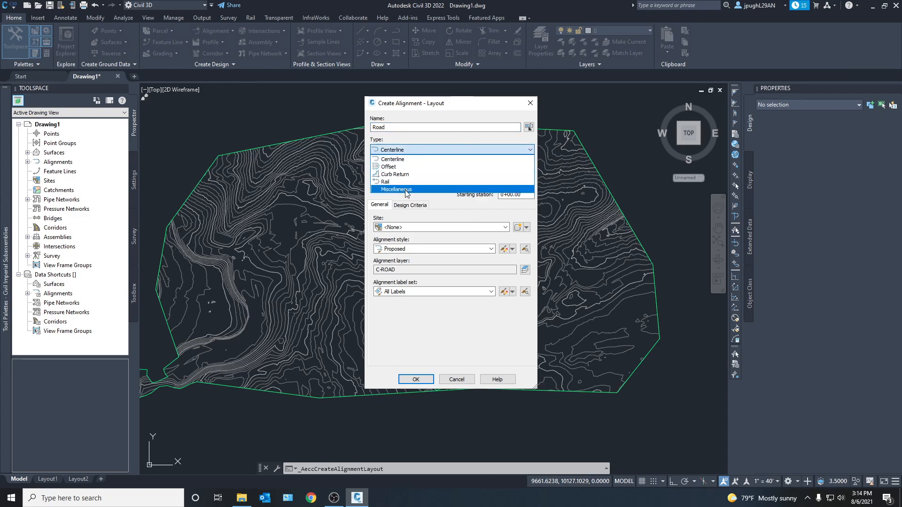
{"action": "left_click", "coordinate": [402, 160]}
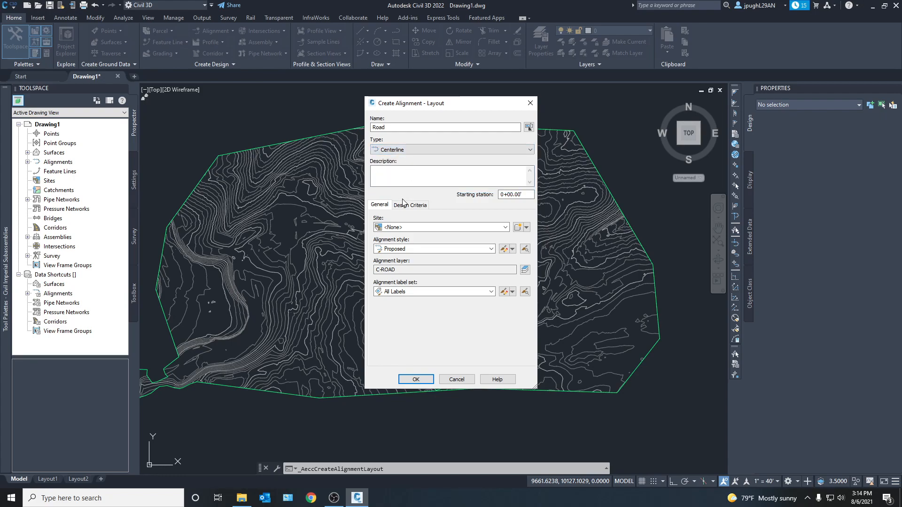
{"action": "left_click", "coordinate": [504, 228]}
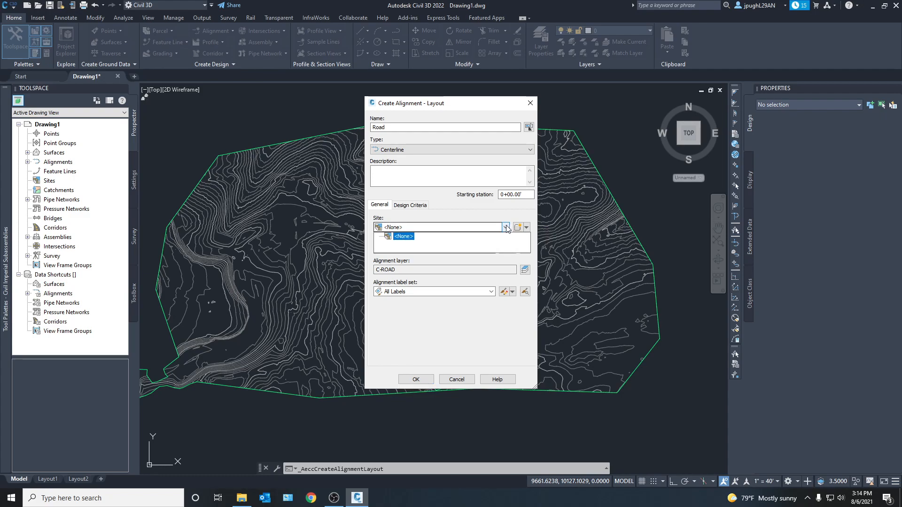
{"action": "left_click", "coordinate": [505, 229]}
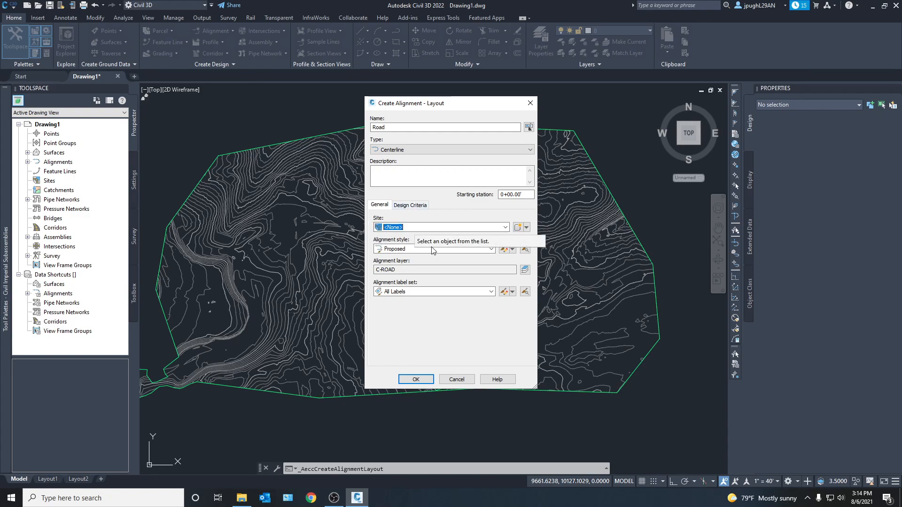
{"action": "left_click", "coordinate": [409, 249]}
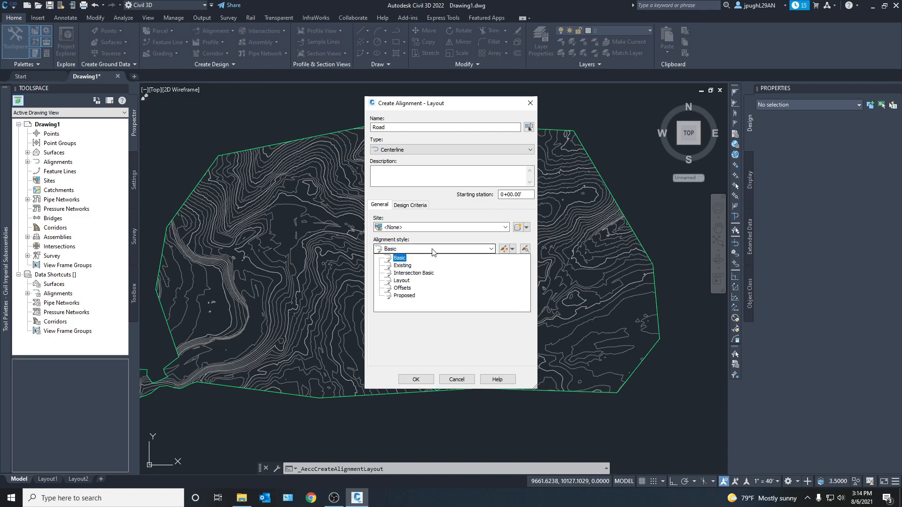
{"action": "left_click", "coordinate": [431, 250]}
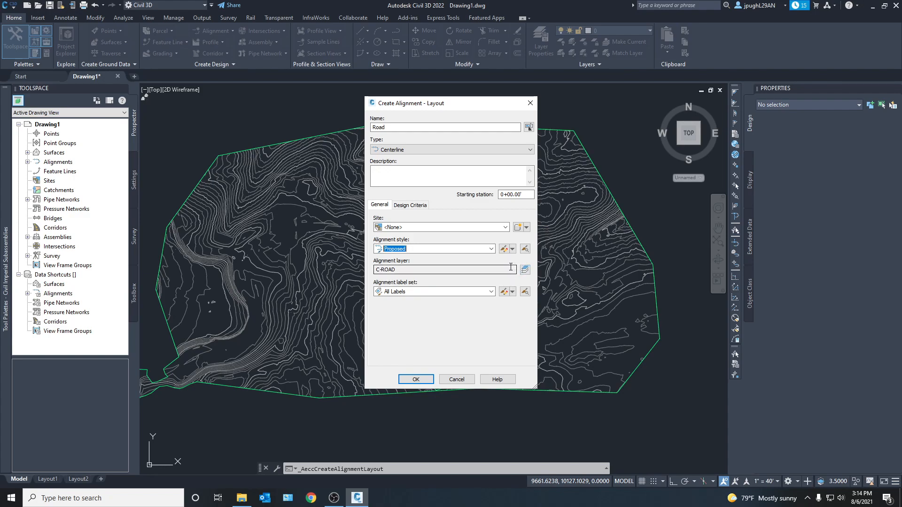
- Keep the C-ROAD layer and the All Labels label set, and accept the alignment settings
{"action": "left_click", "coordinate": [525, 270]}
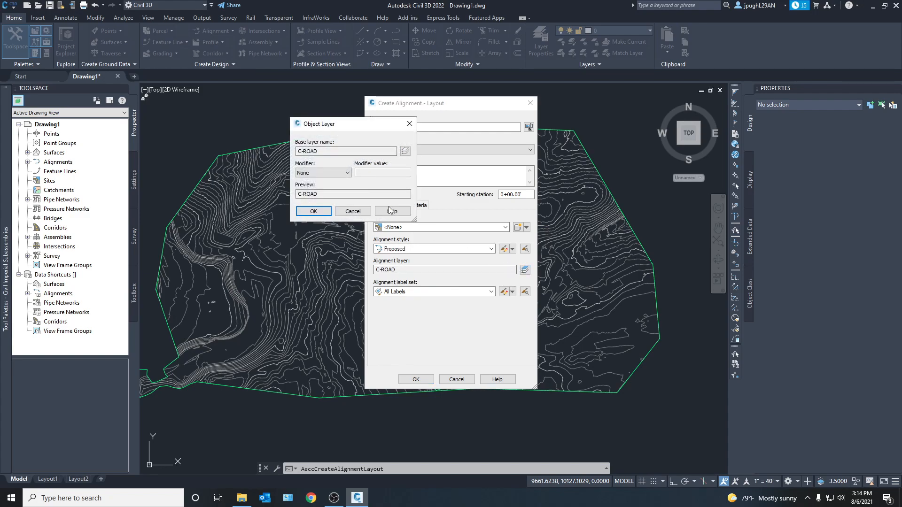
{"action": "left_click", "coordinate": [406, 154]}
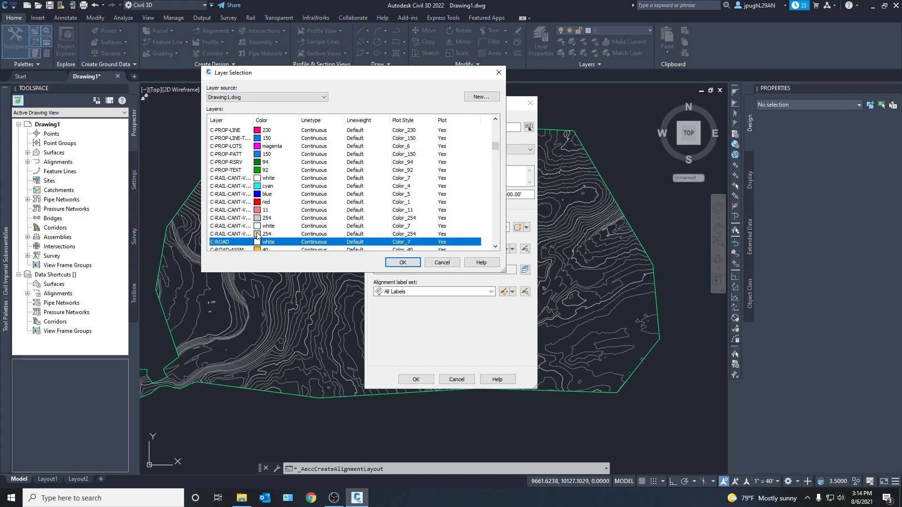
{"action": "left_click", "coordinate": [402, 262]}
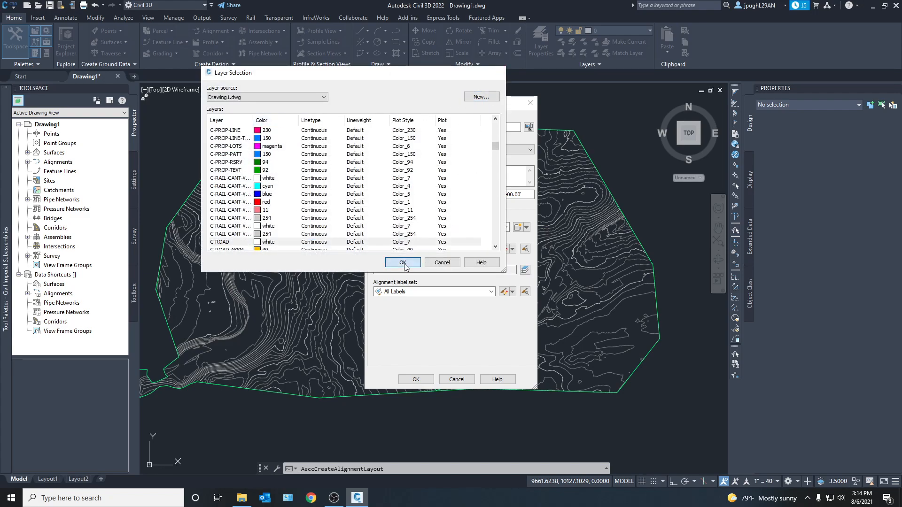
{"action": "left_click", "coordinate": [321, 212]}
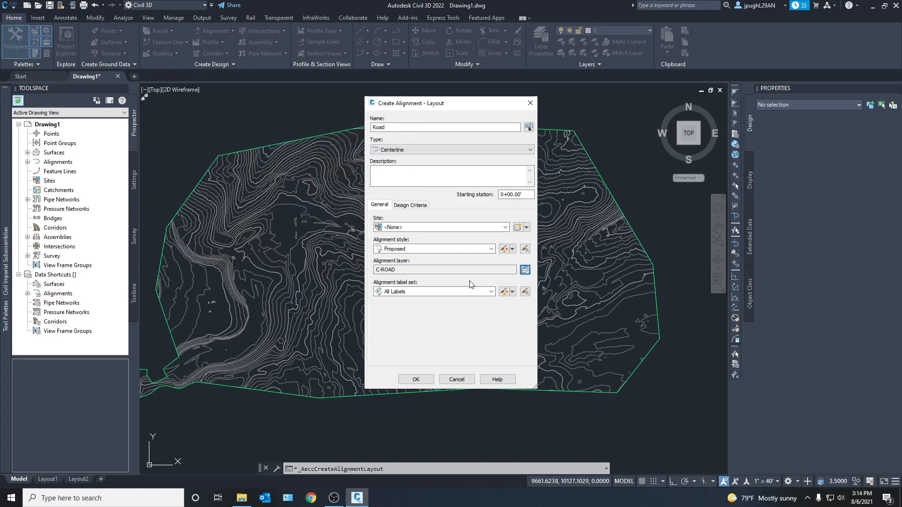
{"action": "left_click", "coordinate": [464, 292]}
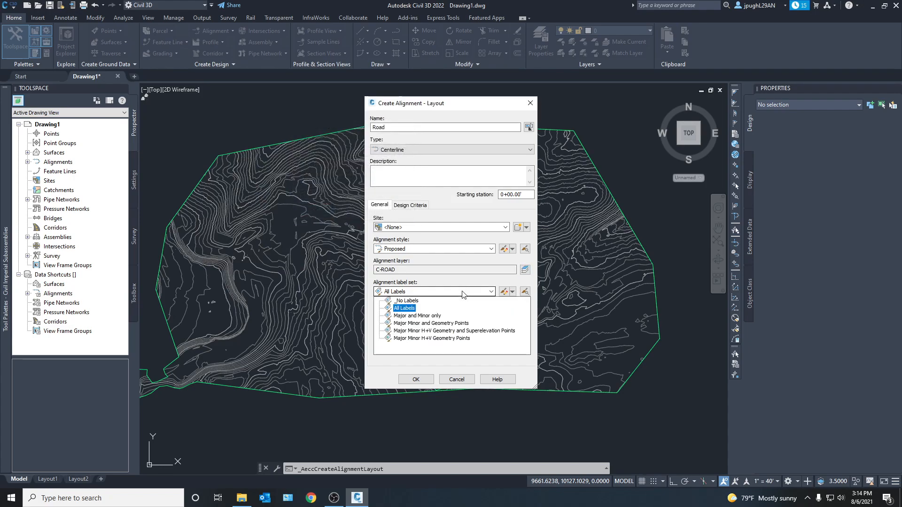
{"action": "left_click", "coordinate": [404, 309]}
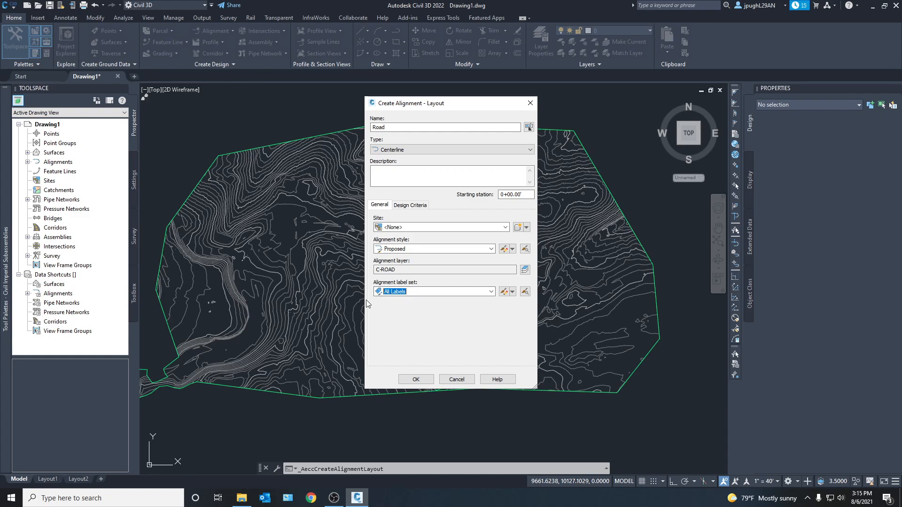
{"action": "left_click", "coordinate": [416, 380]}
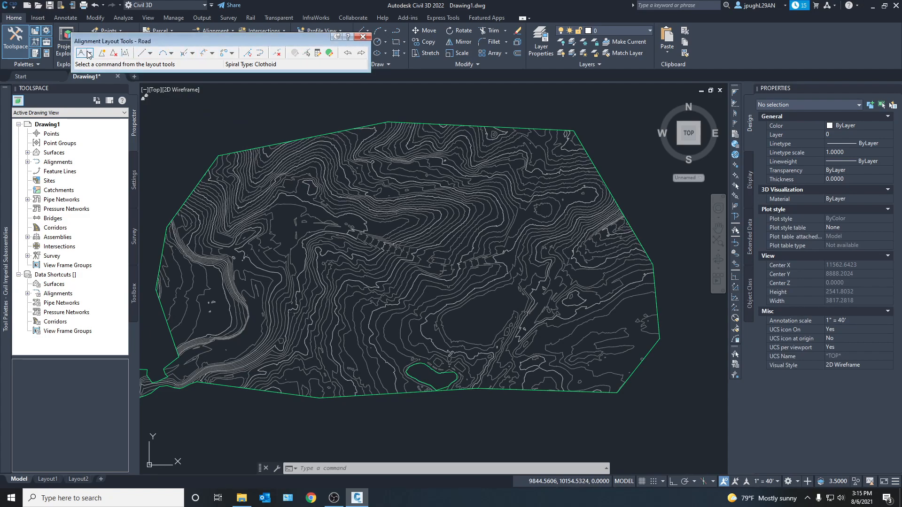
- Draw a fixed two-point alignment line about 382 ft long, running west along the existing roadbed from its eastern end to the bend
{"action": "left_click", "coordinate": [146, 53]}
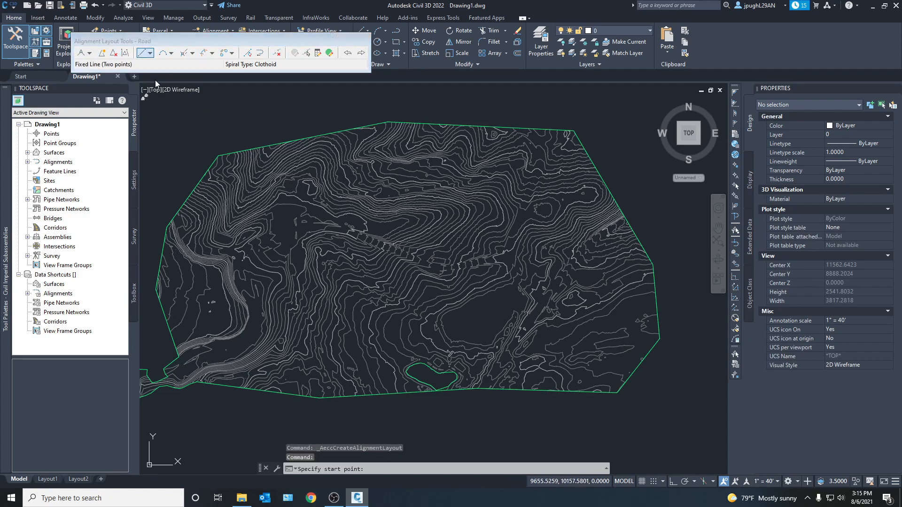
{"action": "scroll", "coordinate": [300, 262], "scroll_direction": "up", "scroll_amount": 2}
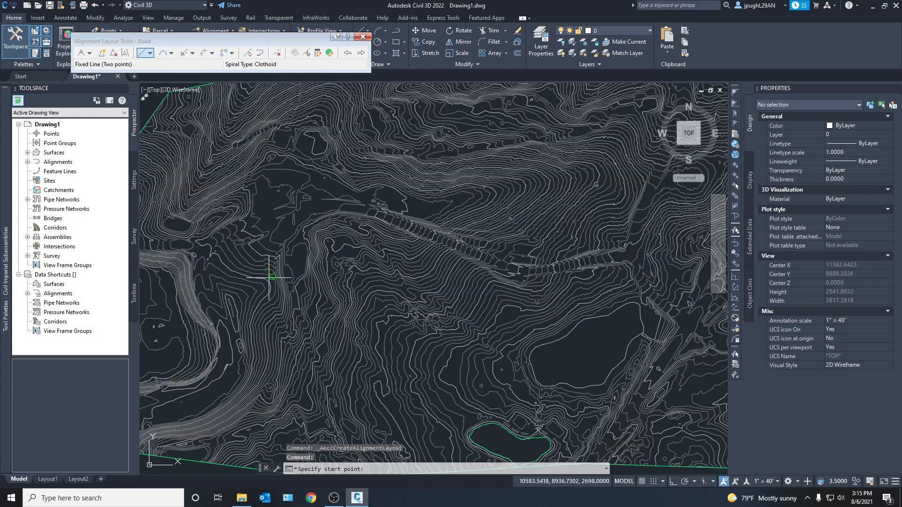
{"action": "middle_click_drag", "start_coordinate": [271, 278], "coordinate": [307, 197]}
{"action": "middle_click_drag", "start_coordinate": [275, 262], "coordinate": [277, 306]}
{"action": "middle_click_drag", "start_coordinate": [419, 208], "coordinate": [337, 219]}
{"action": "scroll", "coordinate": [409, 224], "scroll_direction": "up", "scroll_amount": 4}
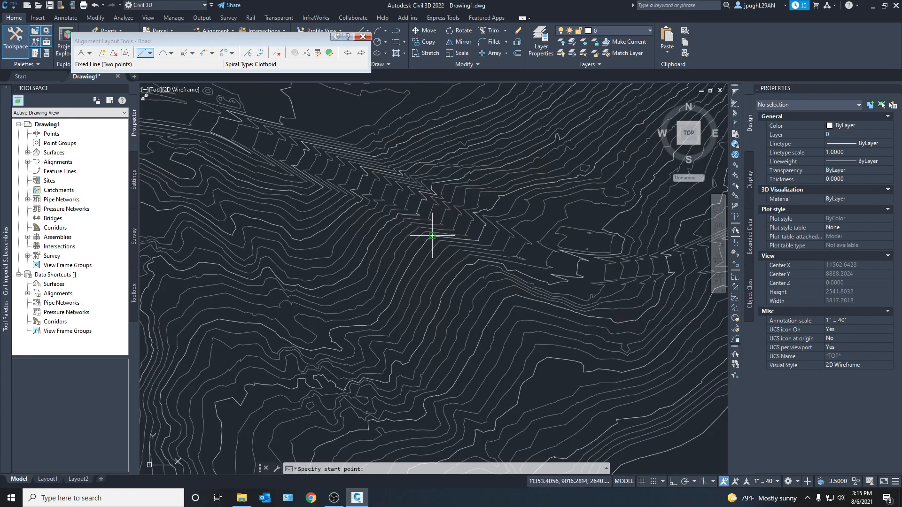
{"action": "scroll", "coordinate": [431, 235], "scroll_direction": "down", "scroll_amount": 4}
{"action": "middle_click_drag", "start_coordinate": [596, 256], "coordinate": [455, 268]}
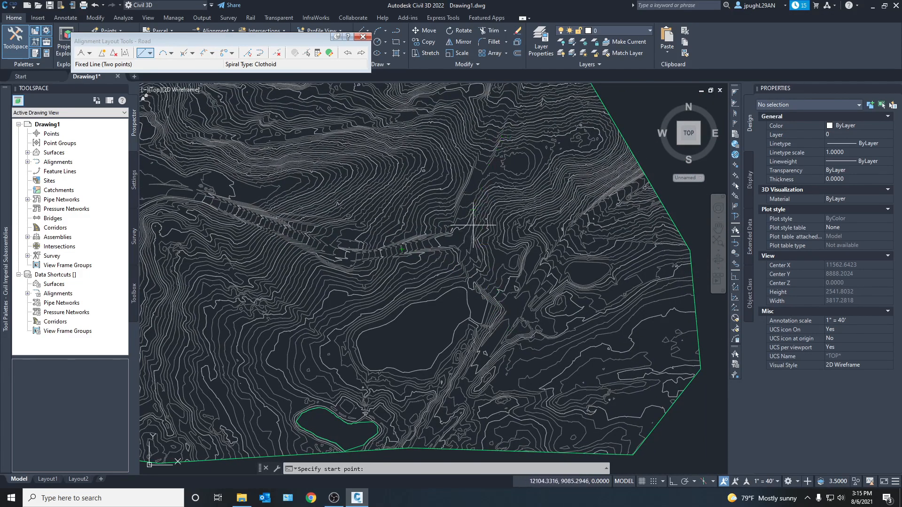
{"action": "scroll", "coordinate": [432, 244], "scroll_direction": "up", "scroll_amount": 2}
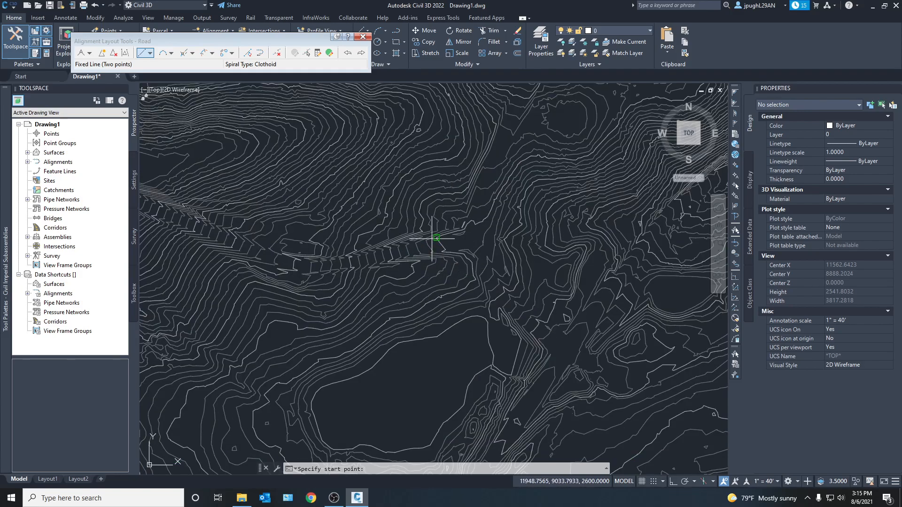
{"action": "scroll", "coordinate": [489, 235], "scroll_direction": "up", "scroll_amount": 2}
{"action": "left_click", "coordinate": [491, 232]}
{"action": "scroll", "coordinate": [361, 260], "scroll_direction": "down", "scroll_amount": 1}
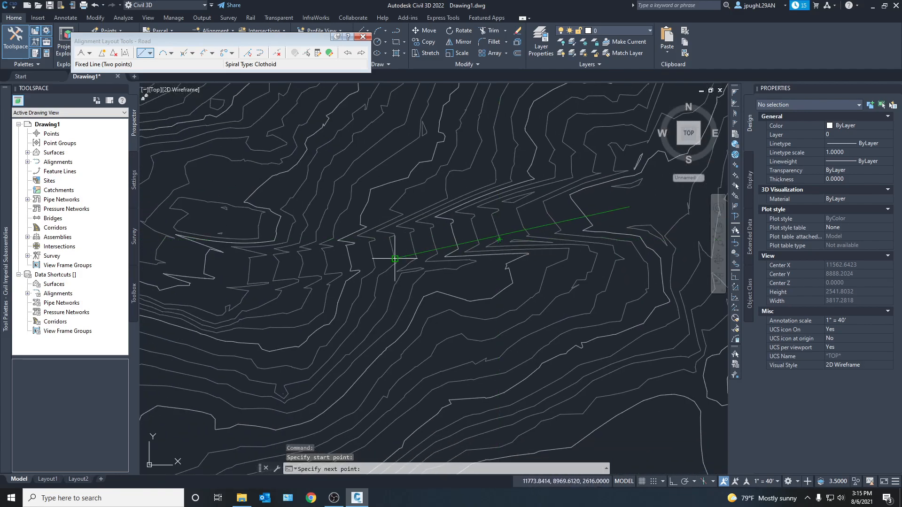
{"action": "scroll", "coordinate": [288, 276], "scroll_direction": "down", "scroll_amount": 1}
{"action": "middle_click_drag", "start_coordinate": [312, 263], "coordinate": [337, 258]}
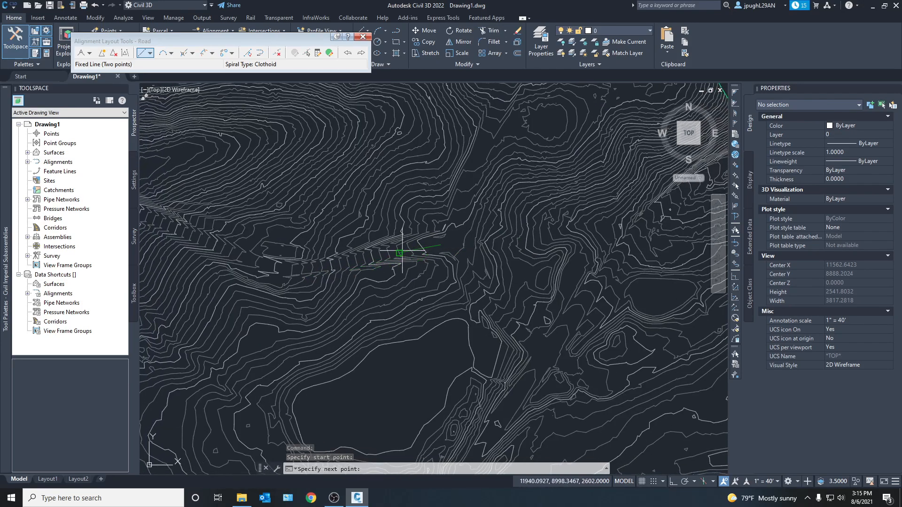
{"action": "left_click", "coordinate": [293, 264]}
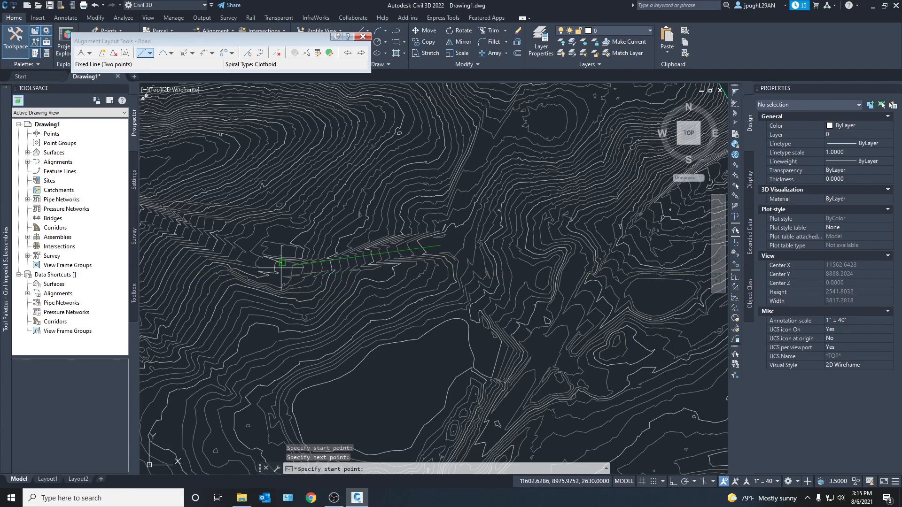
- Draw a second fixed line from the first line's west end northwest along the existing roadbed, and finish the line command
{"action": "left_click", "coordinate": [292, 264]}
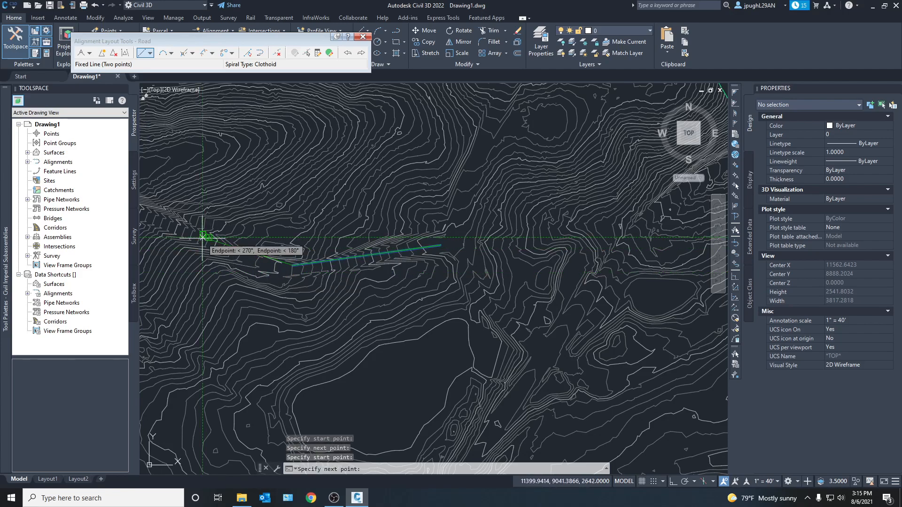
{"action": "left_click", "coordinate": [185, 237]}
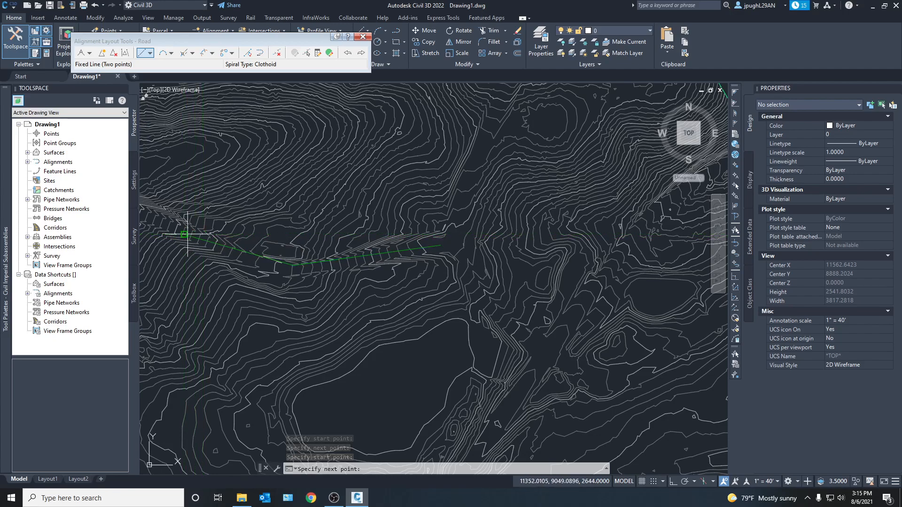
{"action": "key", "text": "Return"}
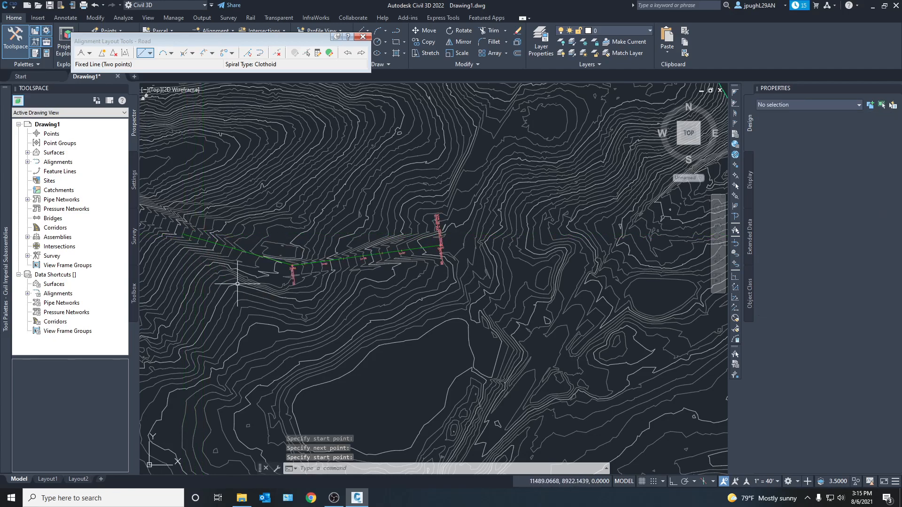
- Examine the Road alignment's two line segments and station labels up close and against the whole surface
{"action": "scroll", "coordinate": [290, 265], "scroll_direction": "up", "scroll_amount": 5}
{"action": "scroll", "coordinate": [329, 282], "scroll_direction": "down", "scroll_amount": 4}
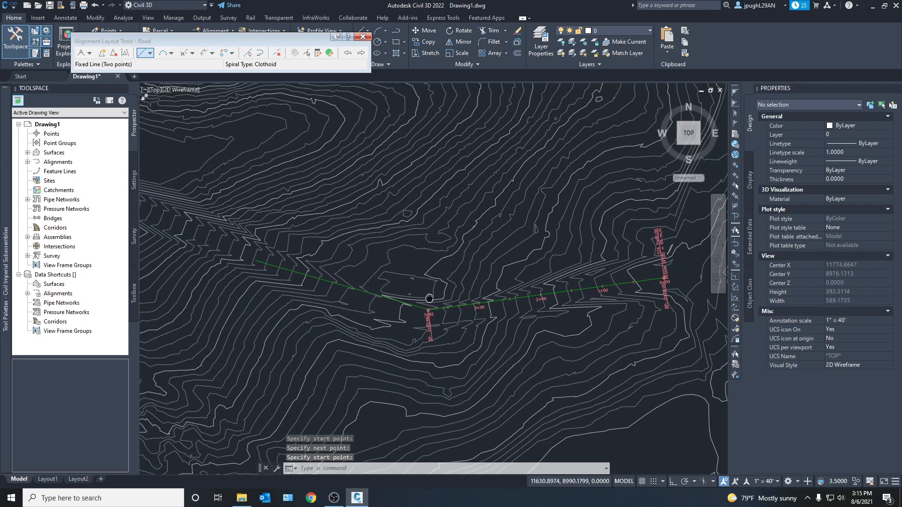
{"action": "left_click", "coordinate": [355, 289]}
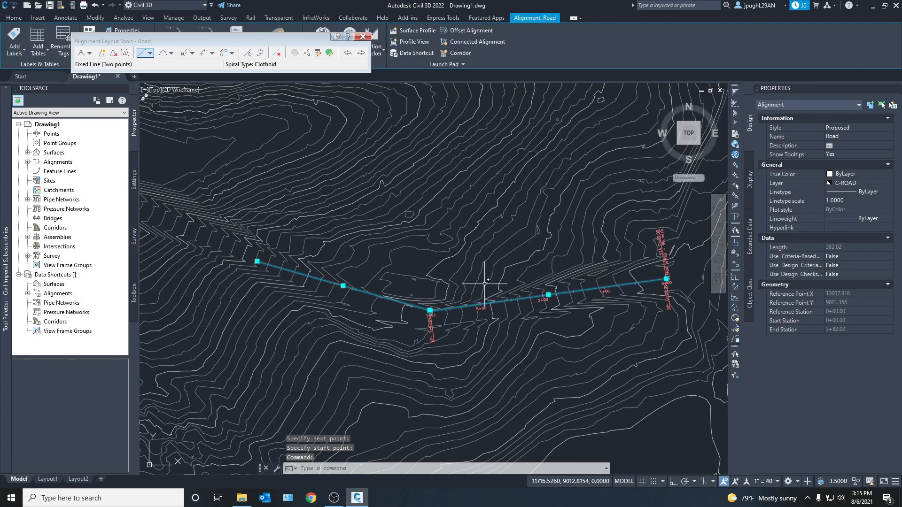
{"action": "scroll", "coordinate": [382, 251], "scroll_direction": "down", "scroll_amount": 2}
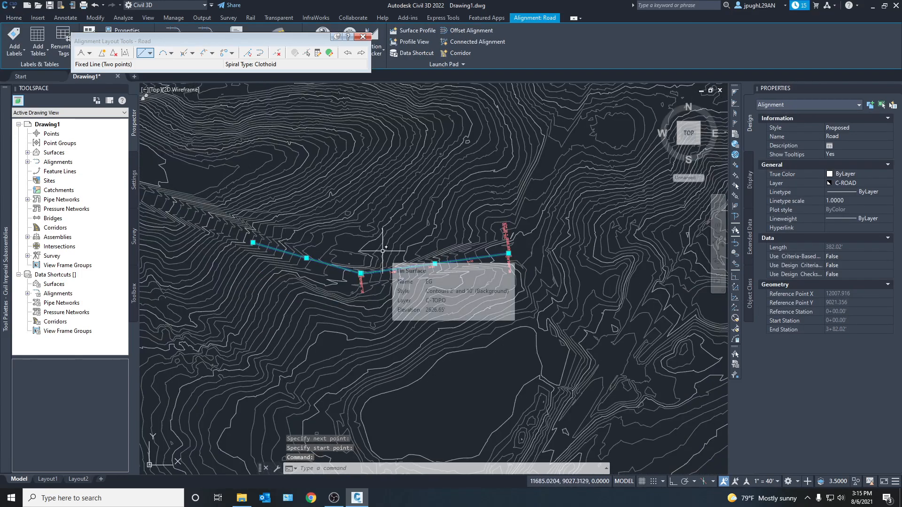
{"action": "key", "text": "Escape"}
{"action": "scroll", "coordinate": [383, 252], "scroll_direction": "down", "scroll_amount": 2}
{"action": "scroll", "coordinate": [452, 235], "scroll_direction": "down", "scroll_amount": 3}
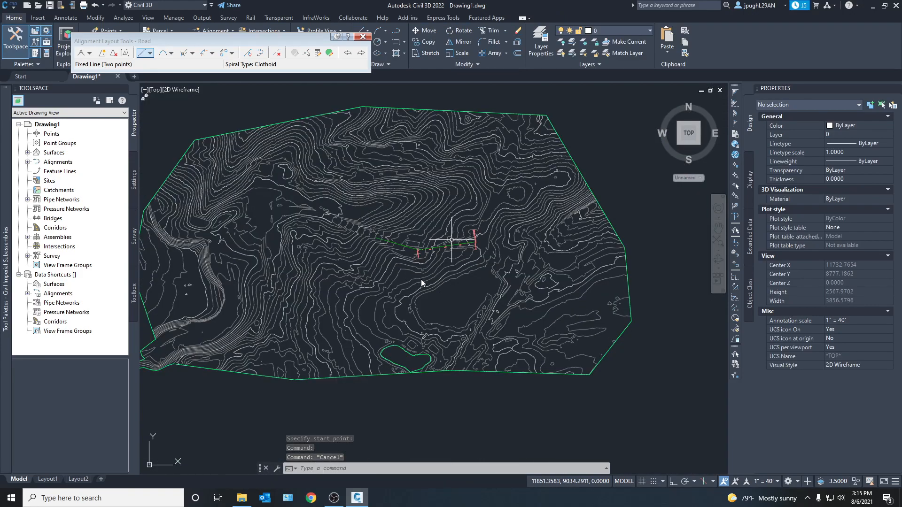
- Review the Road alignment's position within the whole surface, and close the alignment layout tools
{"action": "middle_click_drag", "start_coordinate": [421, 277], "coordinate": [400, 306]}
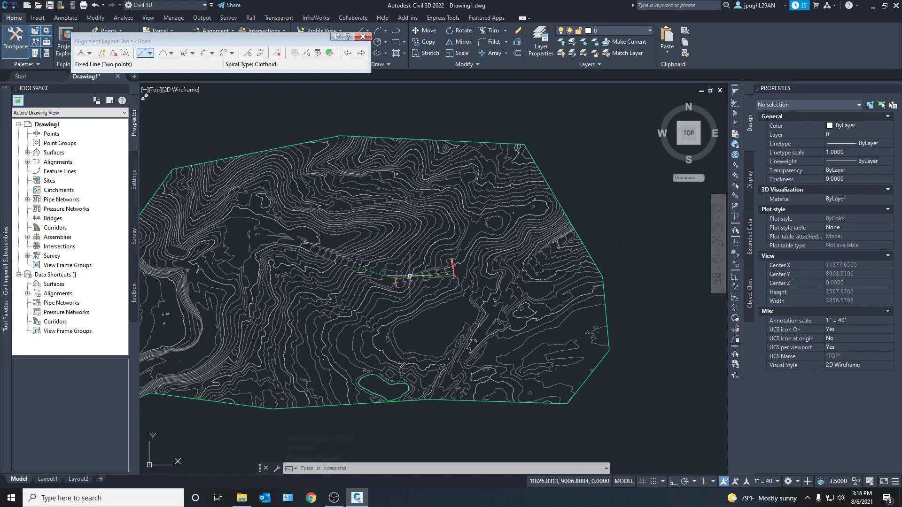
{"action": "mouse_move", "coordinate": [412, 285]}
{"action": "middle_mouse_down"}
{"action": "mouse_move", "coordinate": [396, 279]}
{"action": "mouse_move", "coordinate": [410, 269]}
{"action": "mouse_move", "coordinate": [399, 271]}
{"action": "middle_mouse_up"}
{"action": "scroll", "coordinate": [395, 271], "scroll_direction": "down", "scroll_amount": 2}
{"action": "scroll", "coordinate": [396, 271], "scroll_direction": "up", "scroll_amount": 4}
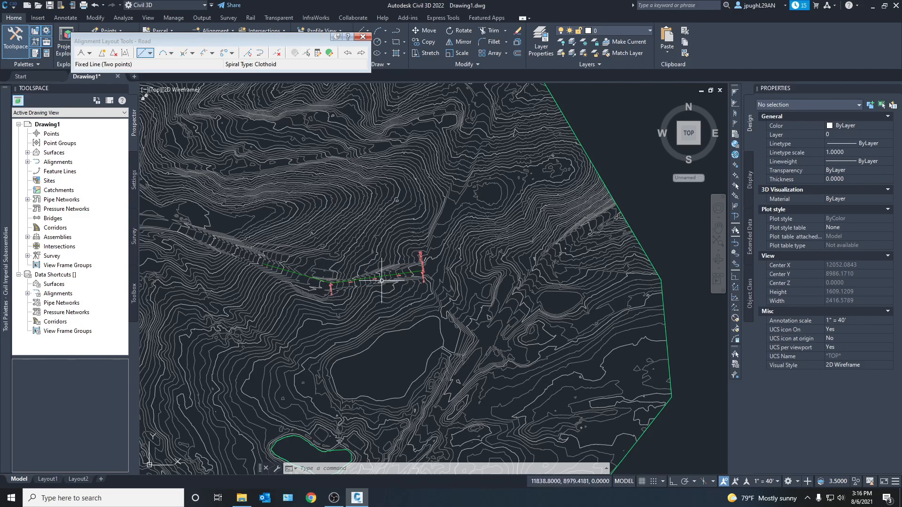
{"action": "scroll", "coordinate": [382, 281], "scroll_direction": "down", "scroll_amount": 5}
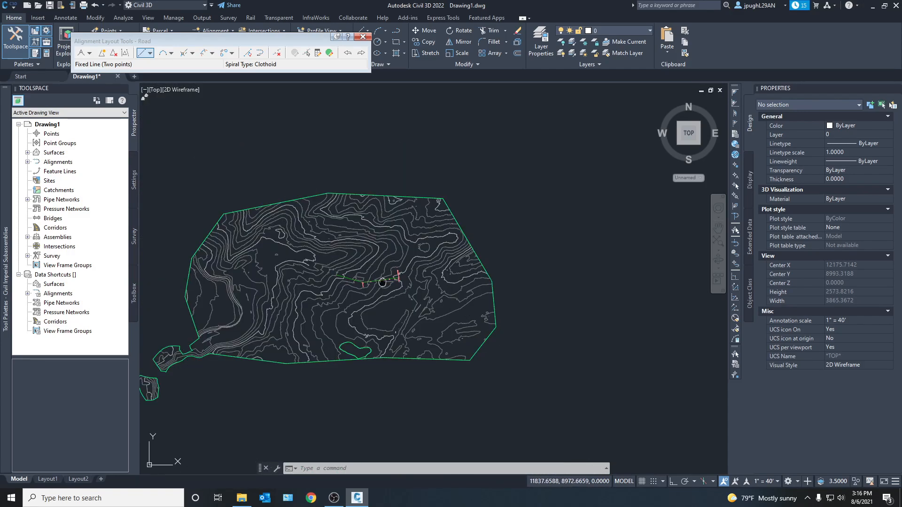
{"action": "left_click", "coordinate": [362, 38]}
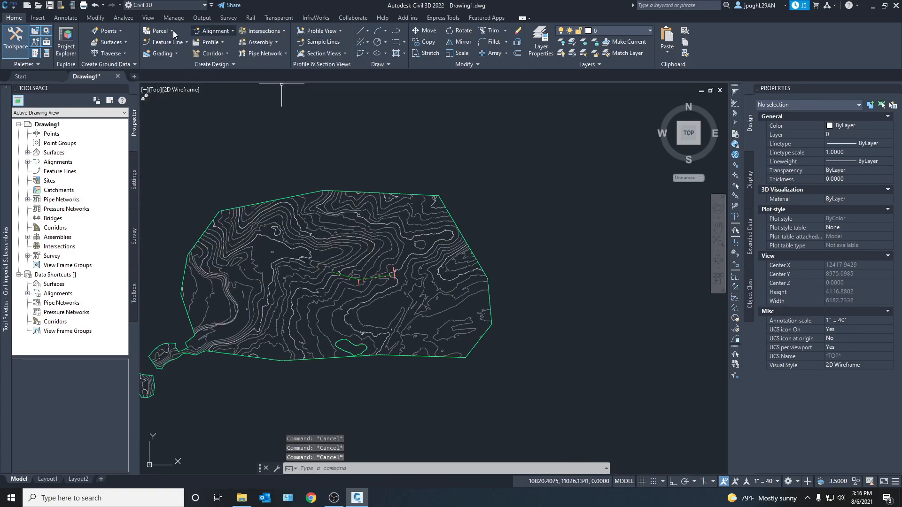
- Orbit the model in 3D to examine the Road alignment's elevation against the surface, and restore the Top view
{"action": "left_click", "coordinate": [148, 18]}
{"action": "left_click", "coordinate": [66, 43]}
{"action": "mouse_move", "coordinate": [343, 258]}
{"action": "left_mouse_down"}
{"action": "mouse_move", "coordinate": [378, 289]}
{"action": "mouse_move", "coordinate": [369, 316]}
{"action": "mouse_move", "coordinate": [368, 308]}
{"action": "left_mouse_up"}
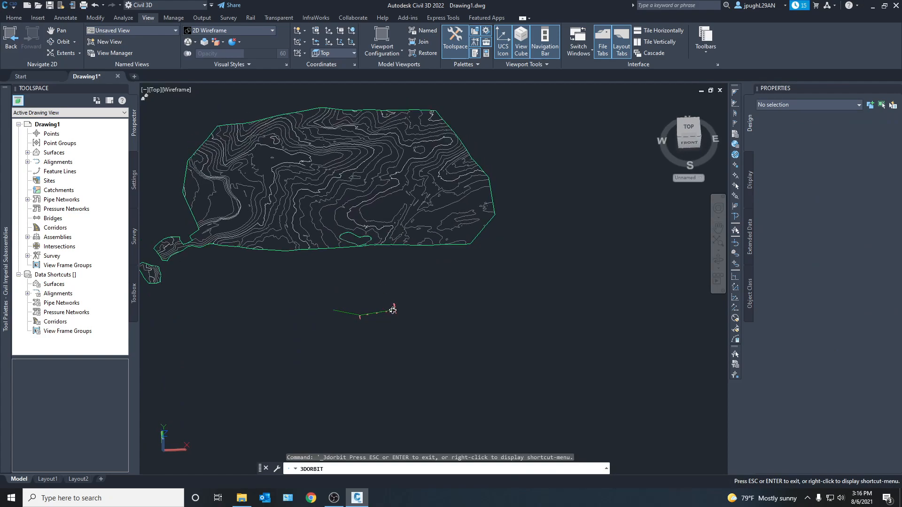
{"action": "left_click_drag", "start_coordinate": [402, 268], "coordinate": [385, 320]}
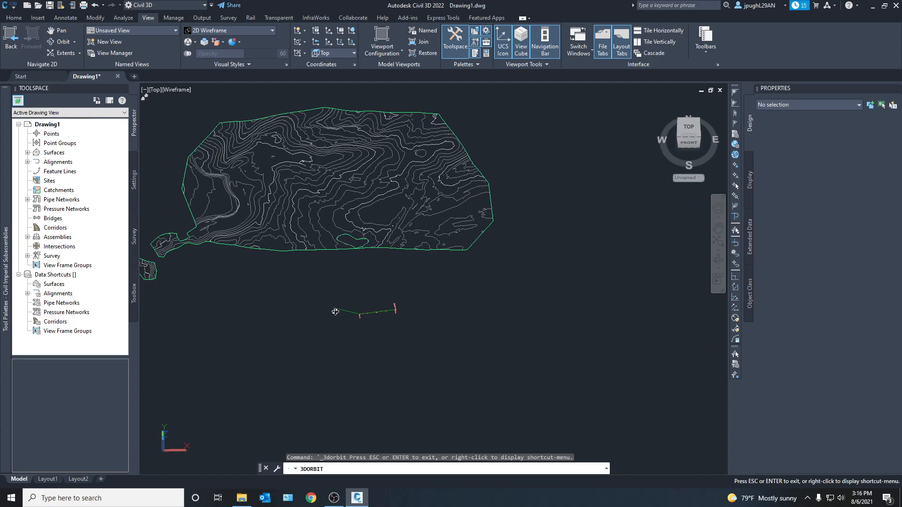
{"action": "left_click_drag", "start_coordinate": [384, 313], "coordinate": [368, 320]}
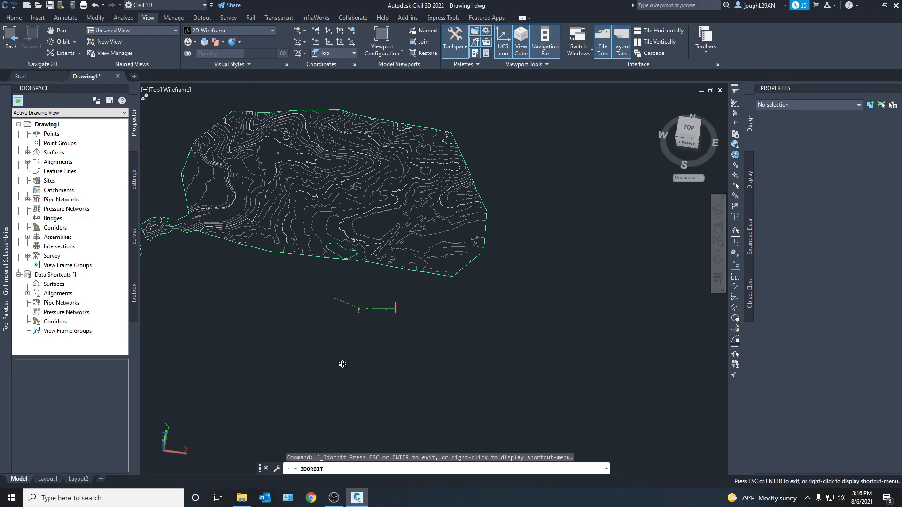
{"action": "left_click_drag", "start_coordinate": [362, 316], "coordinate": [376, 320]}
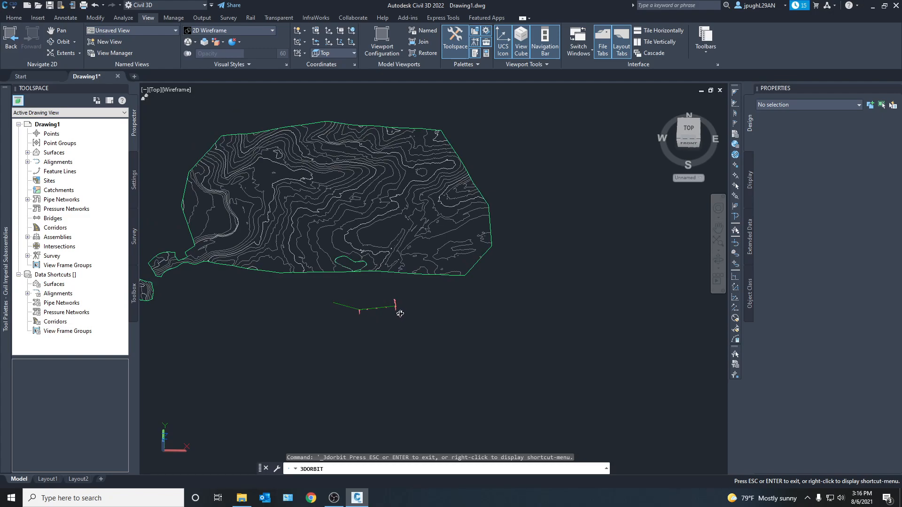
{"action": "left_click_drag", "start_coordinate": [334, 305], "coordinate": [363, 323]}
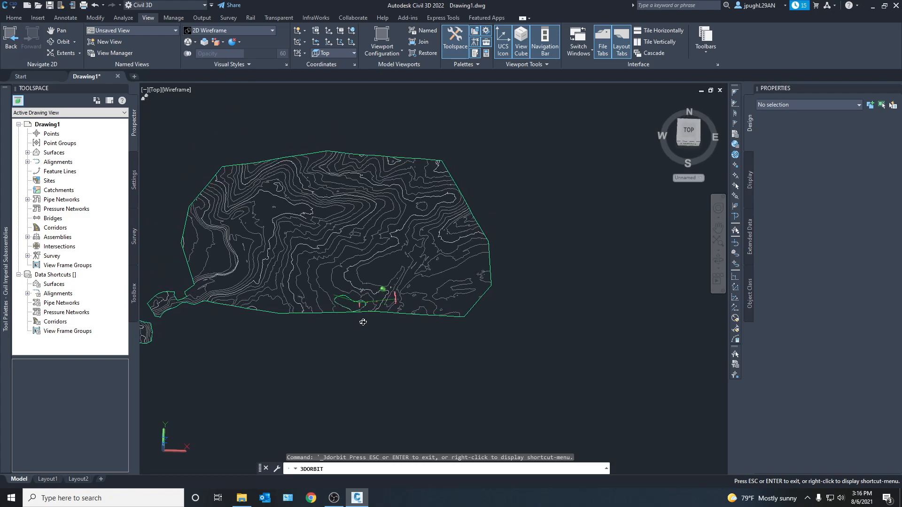
{"action": "left_click", "coordinate": [130, 31]}
{"action": "left_click", "coordinate": [121, 37]}
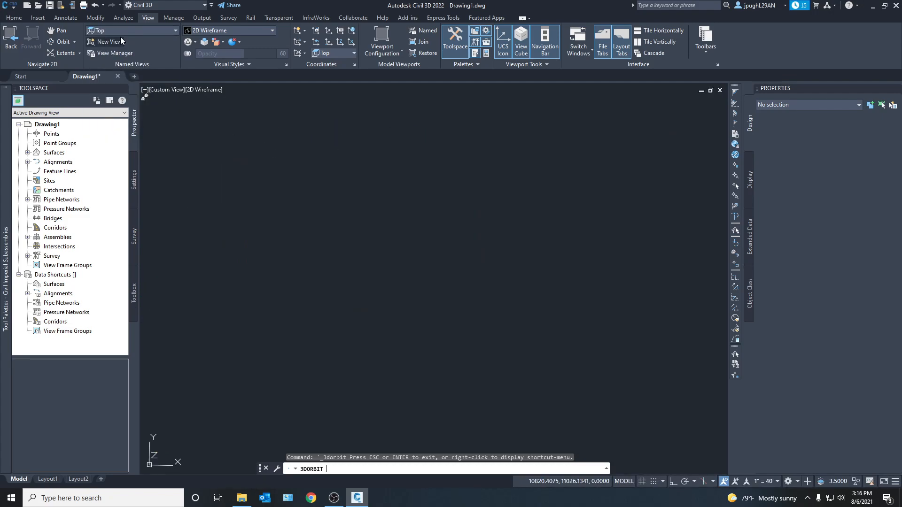
- Sample the EG surface along the Road alignment from station 0+00.00 to 3+82.02 and add it to the surface profile list
{"action": "middle_click_drag", "start_coordinate": [480, 248], "coordinate": [334, 267]}
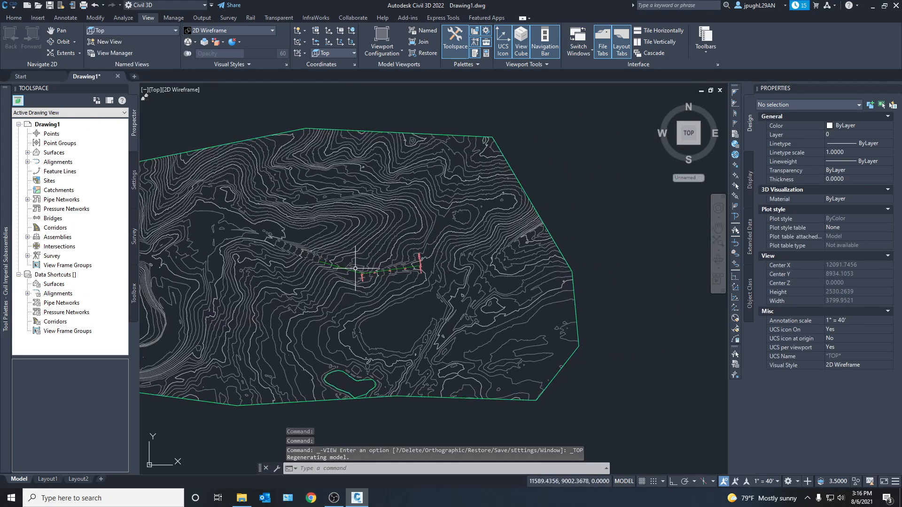
{"action": "scroll", "coordinate": [353, 278], "scroll_direction": "up", "scroll_amount": 4}
{"action": "mouse_move", "coordinate": [353, 278]}
{"action": "middle_mouse_down"}
{"action": "mouse_move", "coordinate": [325, 293]}
{"action": "mouse_move", "coordinate": [312, 268]}
{"action": "middle_mouse_up"}
{"action": "scroll", "coordinate": [294, 276], "scroll_direction": "up", "scroll_amount": 4}
{"action": "scroll", "coordinate": [312, 268], "scroll_direction": "down", "scroll_amount": 6}
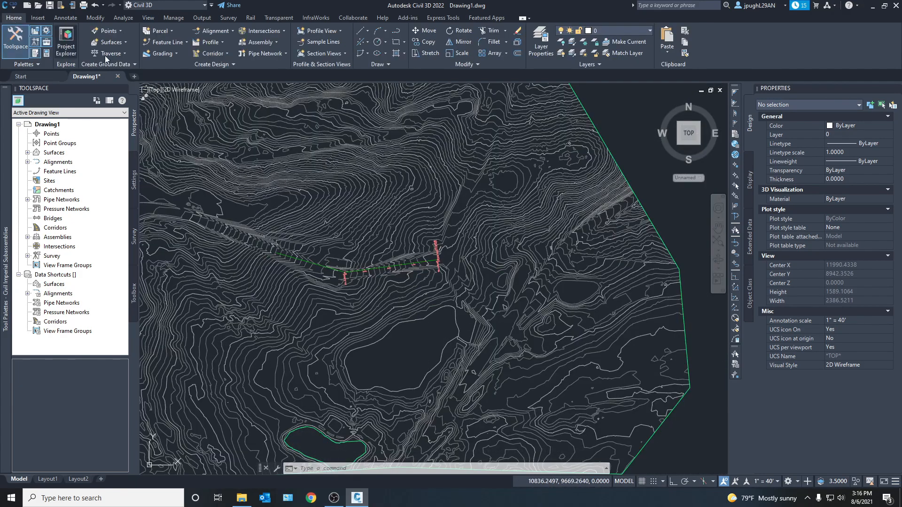
{"action": "left_click", "coordinate": [205, 43]}
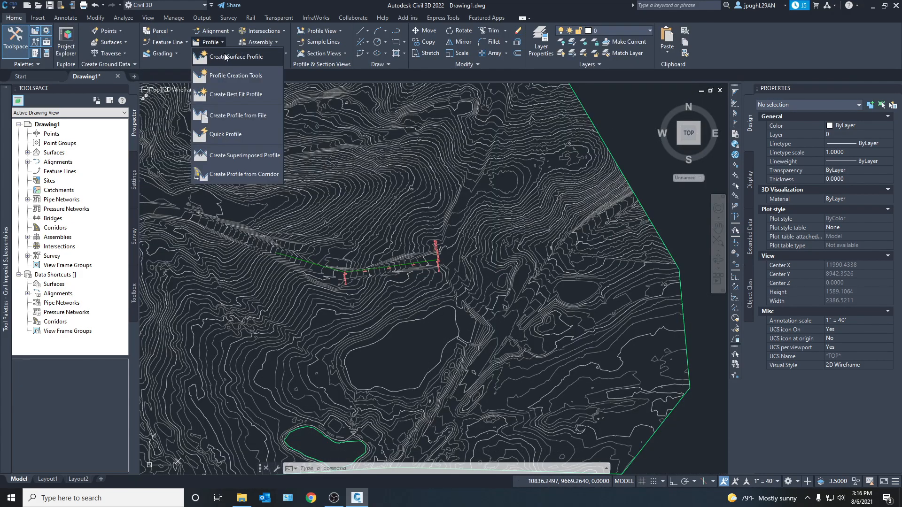
{"action": "left_click", "coordinate": [229, 58]}
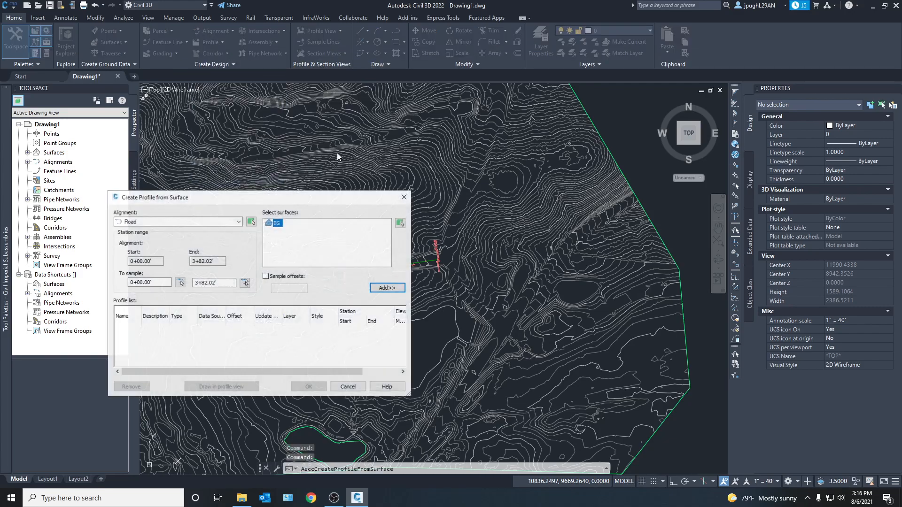
{"action": "left_click", "coordinate": [209, 223]}
{"action": "left_click", "coordinate": [136, 231]}
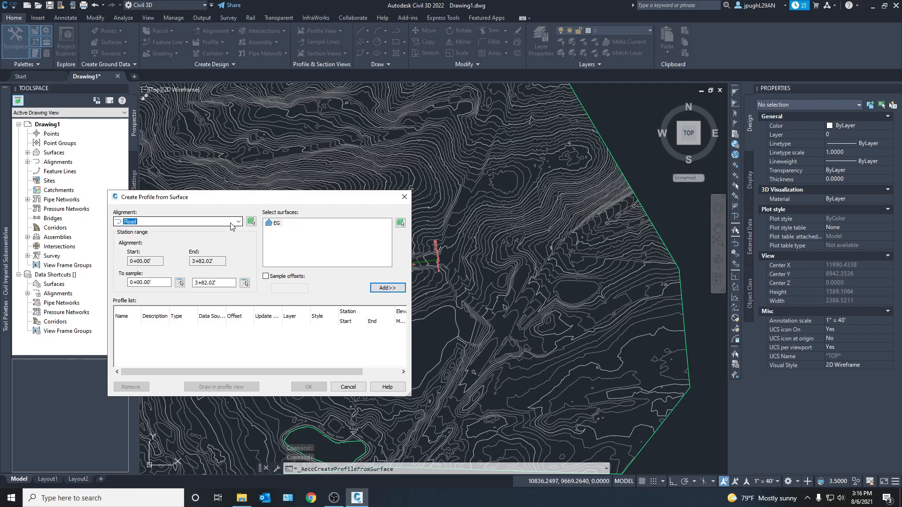
{"action": "left_click", "coordinate": [278, 224]}
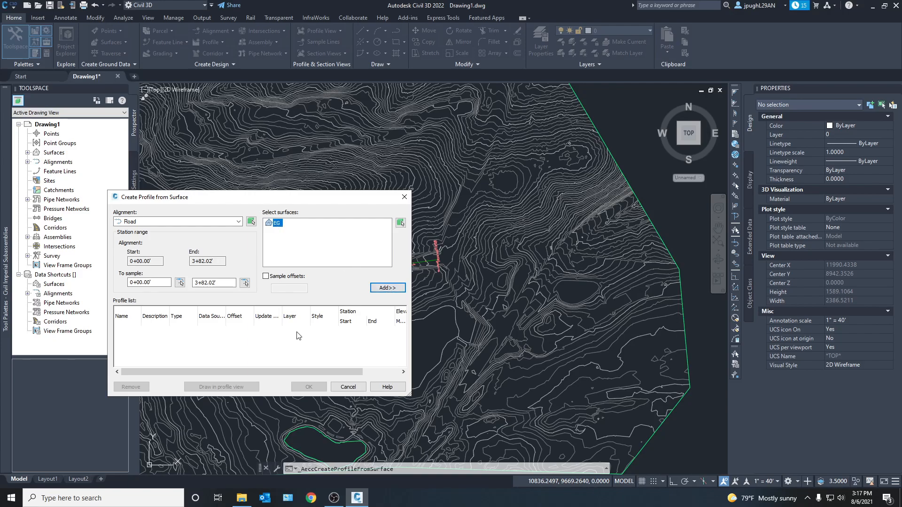
{"action": "left_click", "coordinate": [398, 289]}
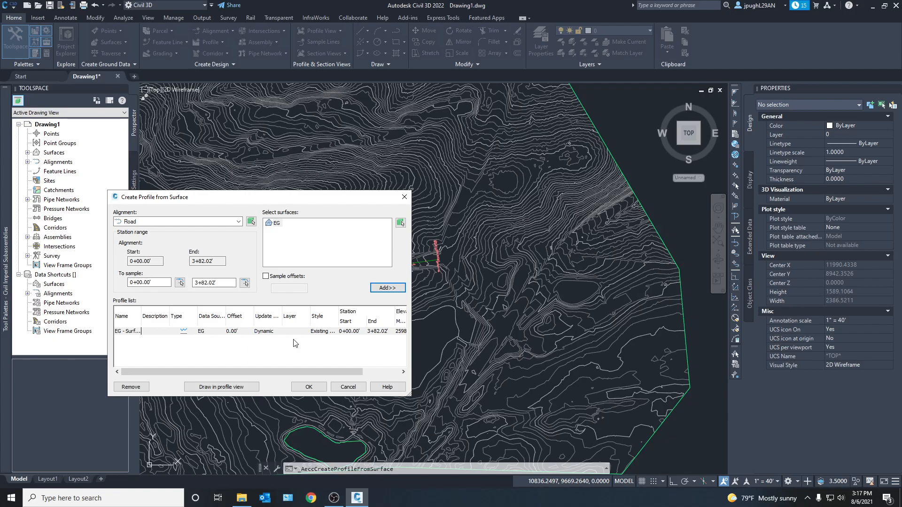
- Configure a Road profile view with the Major Grids and HGP style, automatic station range and height, and the EG-FG Elevations and Stations band set
{"action": "left_click", "coordinate": [220, 387]}
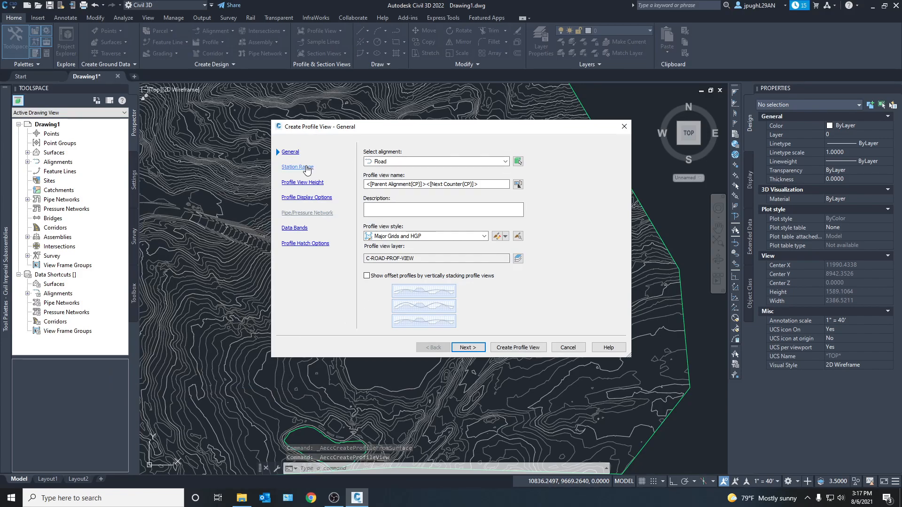
{"action": "left_click", "coordinate": [467, 348]}
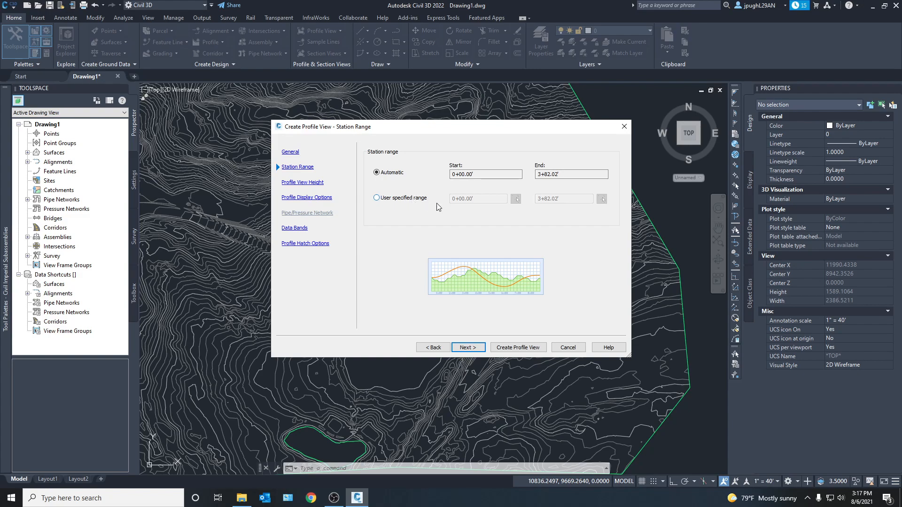
{"action": "left_click", "coordinate": [466, 347]}
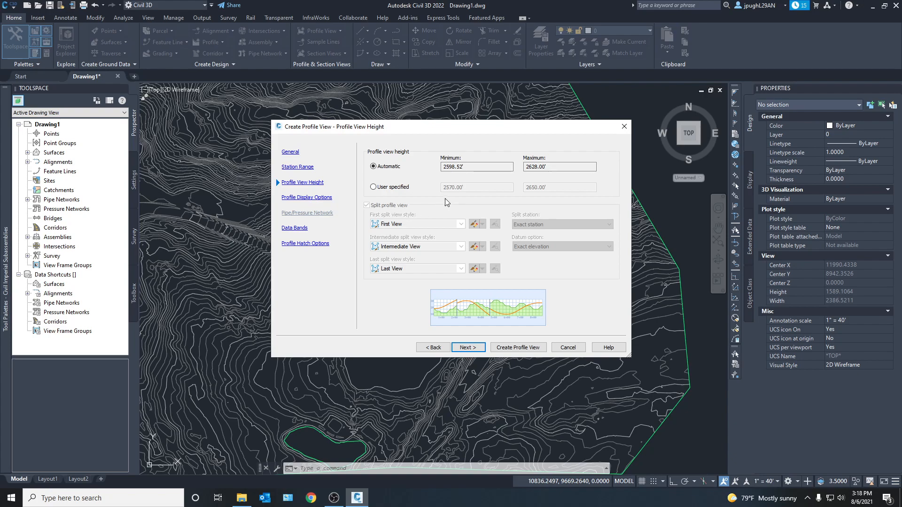
{"action": "left_click", "coordinate": [469, 347]}
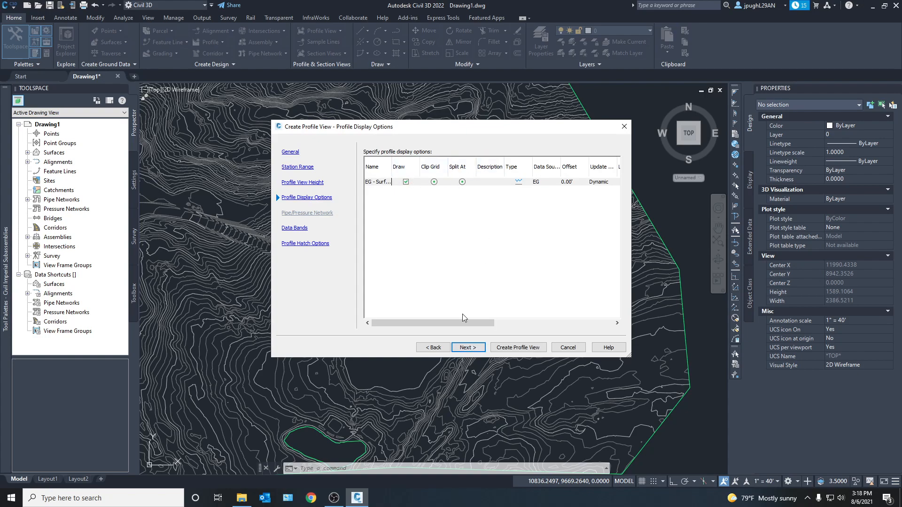
{"action": "left_click", "coordinate": [465, 348]}
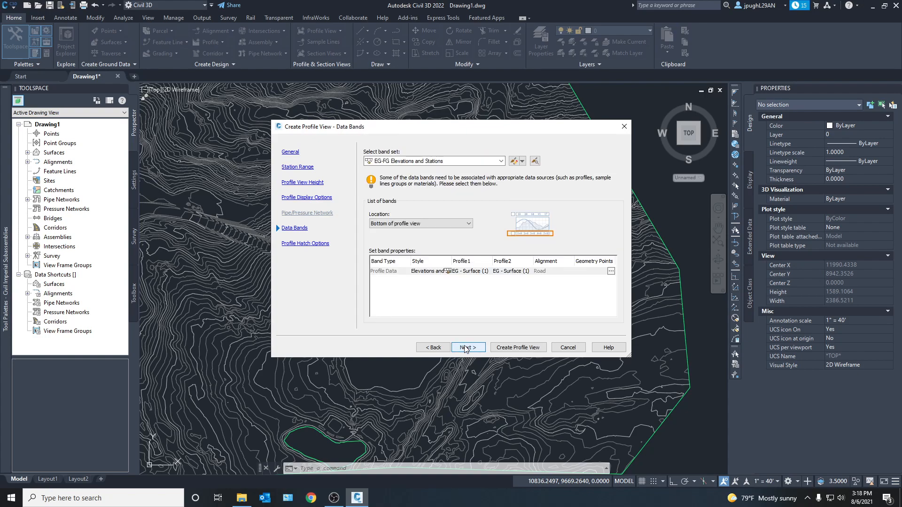
{"action": "left_click", "coordinate": [465, 347]}
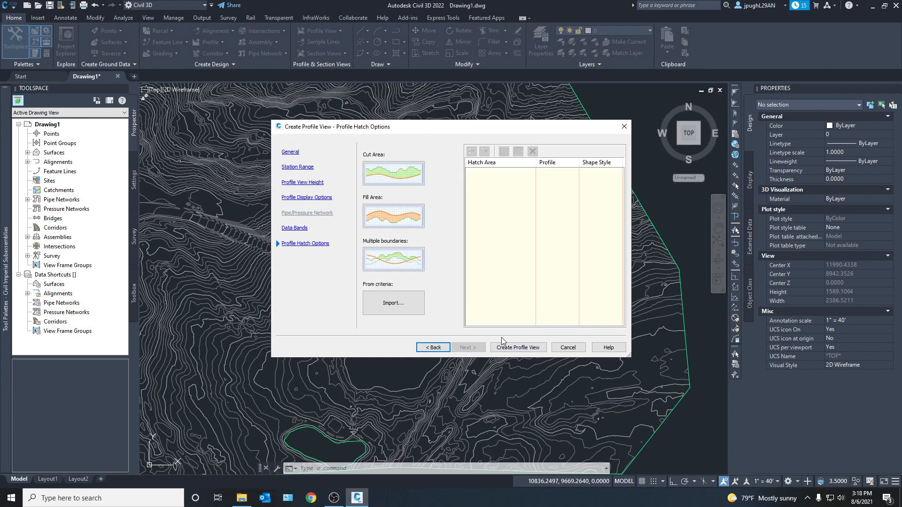
- Create the profile view and place its origin in the empty area northeast of the surface
{"action": "left_click", "coordinate": [512, 347]}
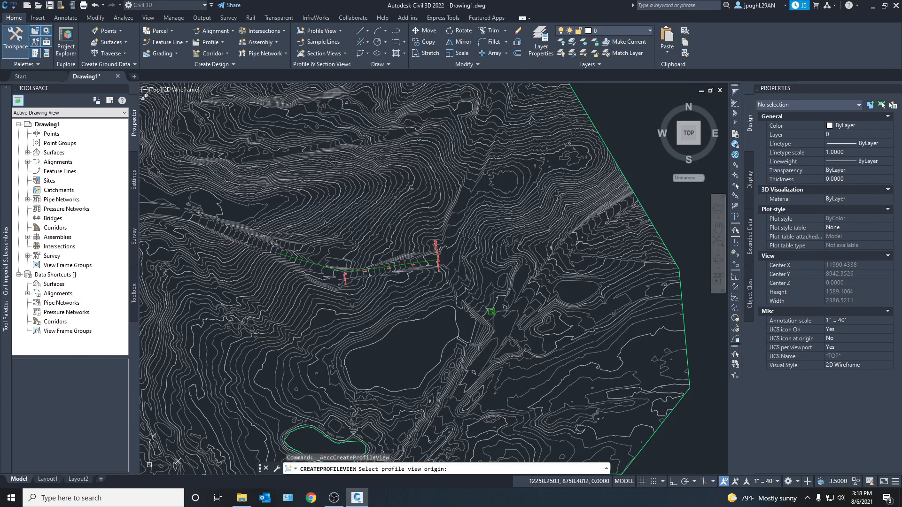
{"action": "scroll", "coordinate": [477, 298], "scroll_direction": "down", "scroll_amount": 5}
{"action": "scroll", "coordinate": [382, 302], "scroll_direction": "down", "scroll_amount": 3}
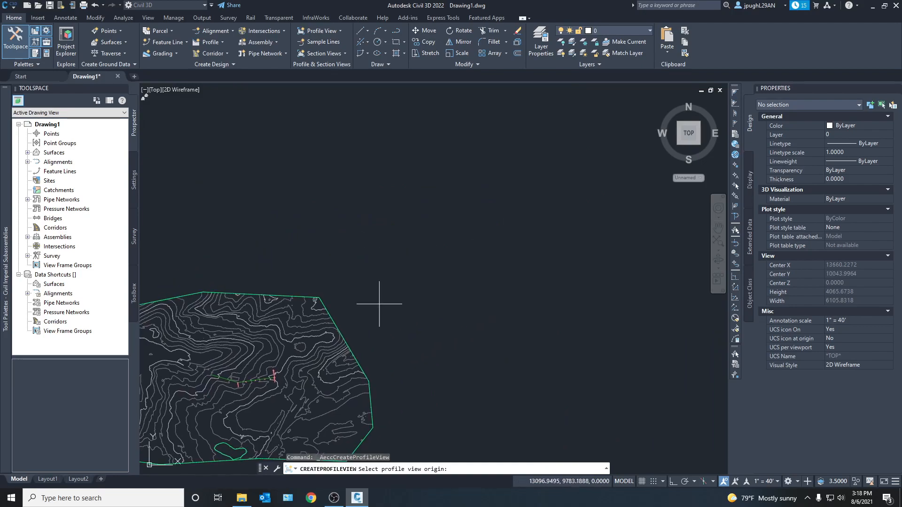
{"action": "left_click", "coordinate": [422, 237]}
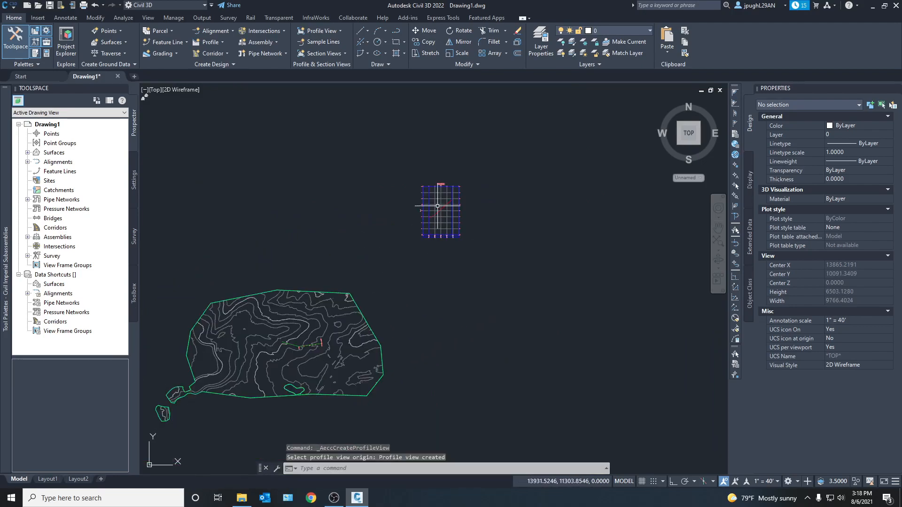
- Examine the existing ground profile line and the grid of the Road profile view, and clear the selection
{"action": "scroll", "coordinate": [439, 205], "scroll_direction": "up", "scroll_amount": 6}
{"action": "scroll", "coordinate": [420, 235], "scroll_direction": "up", "scroll_amount": 4}
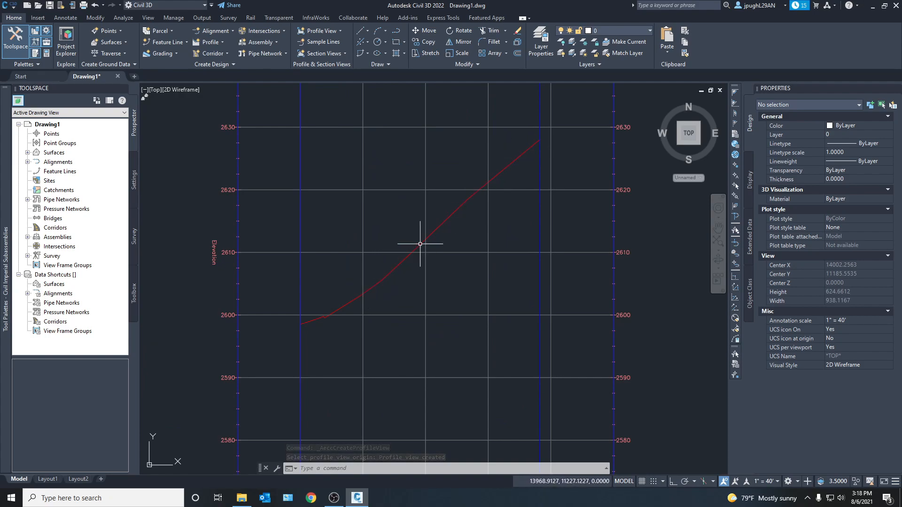
{"action": "middle_click_drag", "start_coordinate": [519, 153], "coordinate": [456, 219]}
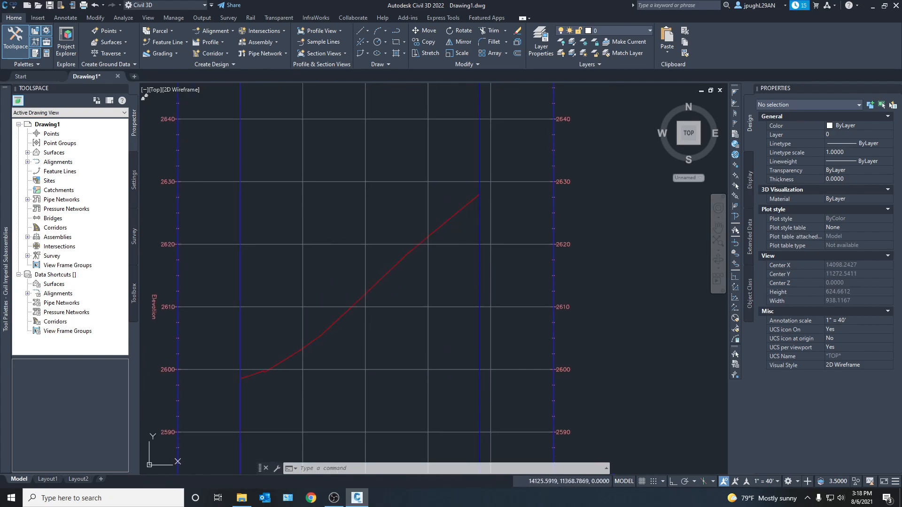
{"action": "left_click", "coordinate": [456, 218]}
{"action": "scroll", "coordinate": [433, 212], "scroll_direction": "down", "scroll_amount": 3}
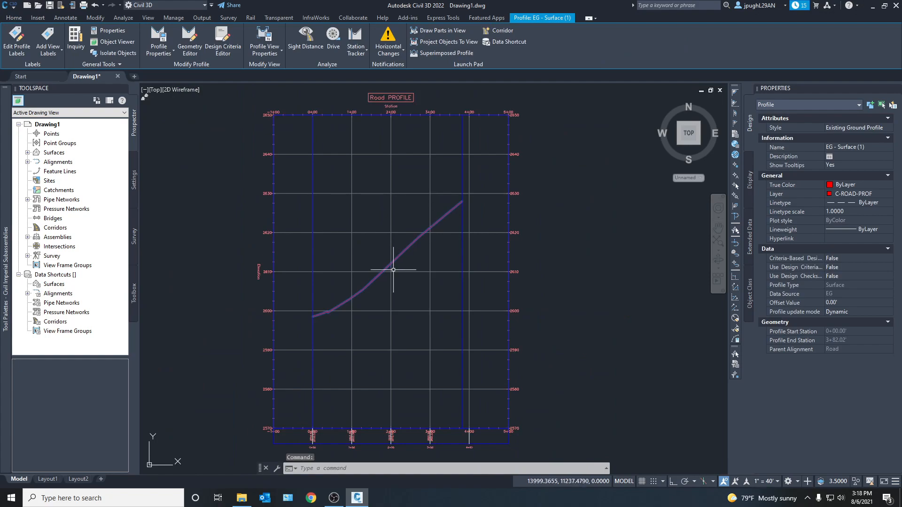
{"action": "scroll", "coordinate": [413, 223], "scroll_direction": "up", "scroll_amount": 1}
{"action": "scroll", "coordinate": [380, 230], "scroll_direction": "down", "scroll_amount": 4}
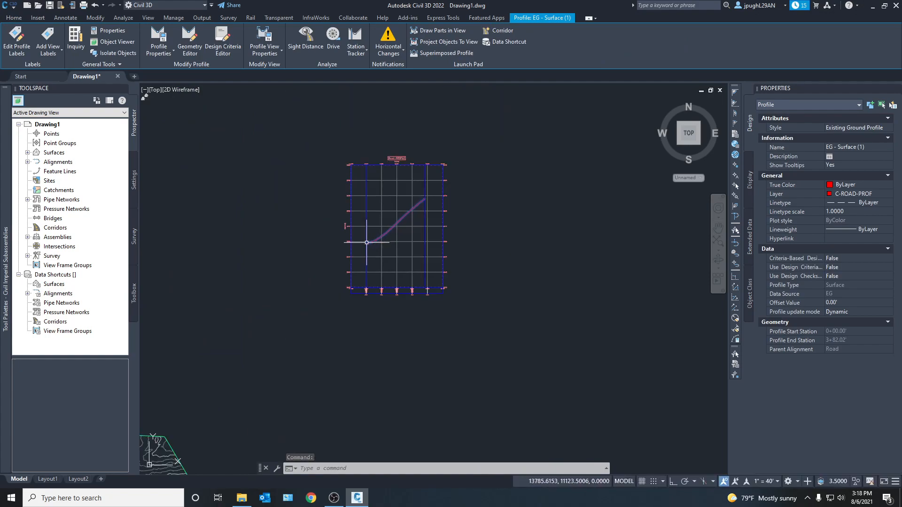
{"action": "key", "text": "Escape"}
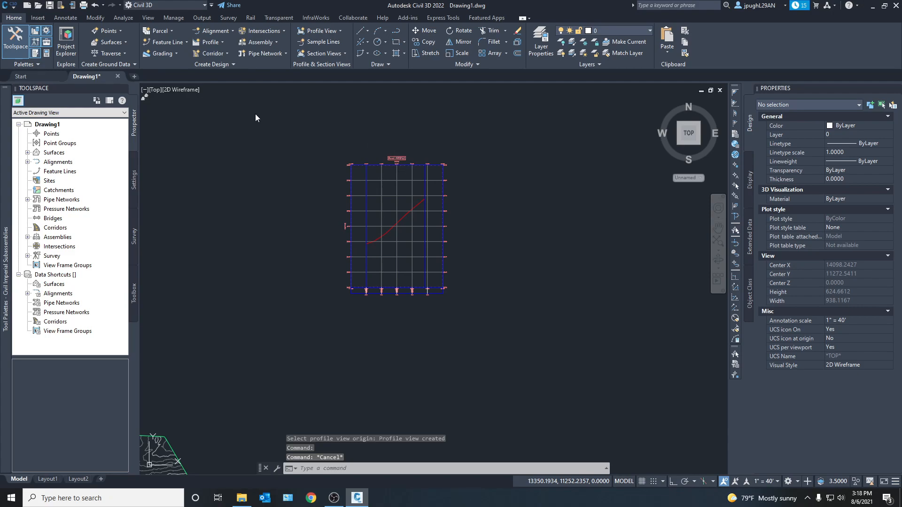
- Start a layout profile on the Road profile view and name it "Road profile"
{"action": "scroll", "coordinate": [255, 113], "scroll_direction": "down", "scroll_amount": 2}
{"action": "left_click", "coordinate": [212, 42]}
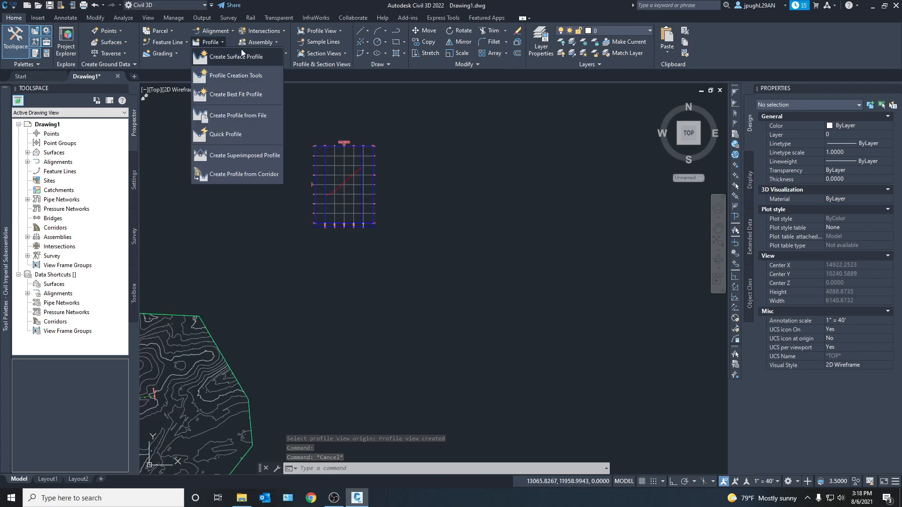
{"action": "left_click", "coordinate": [243, 75]}
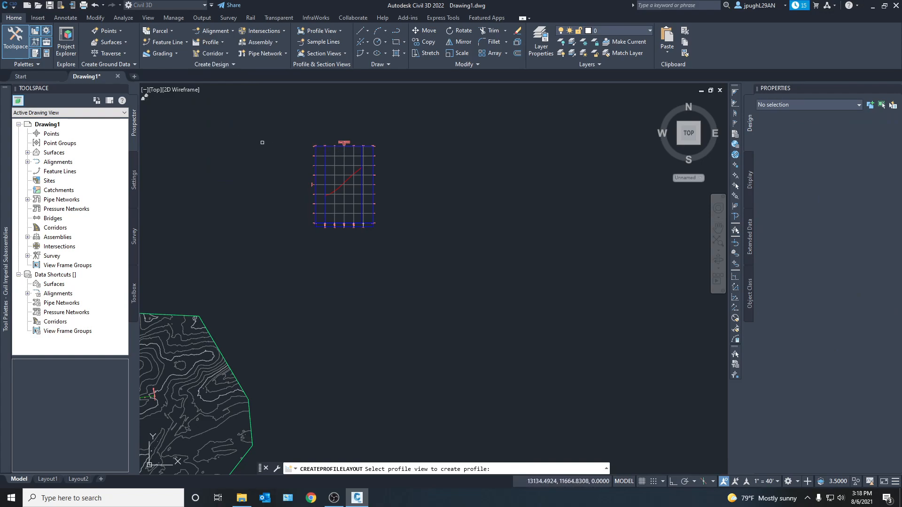
{"action": "scroll", "coordinate": [284, 139], "scroll_direction": "up", "scroll_amount": 4}
{"action": "middle_click_drag", "start_coordinate": [205, 171], "coordinate": [202, 170]}
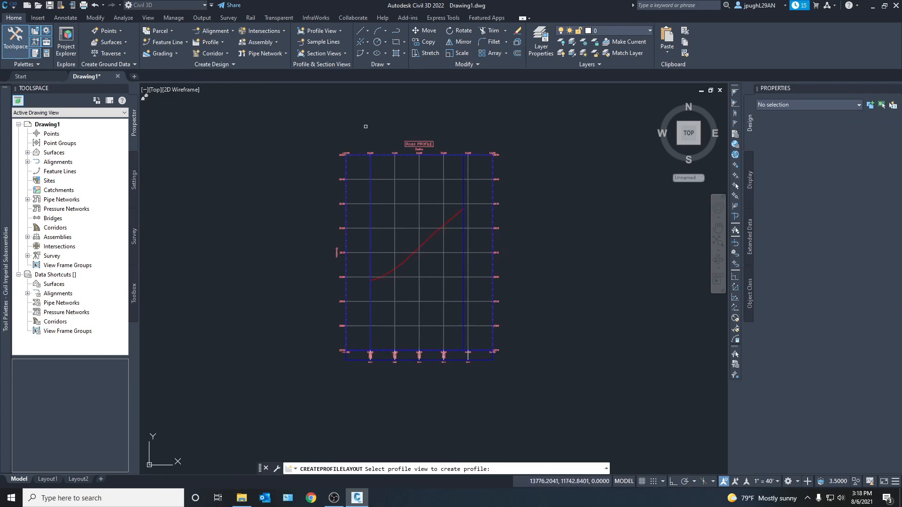
{"action": "middle_click_drag", "start_coordinate": [355, 130], "coordinate": [329, 127]}
{"action": "left_click", "coordinate": [383, 140]}
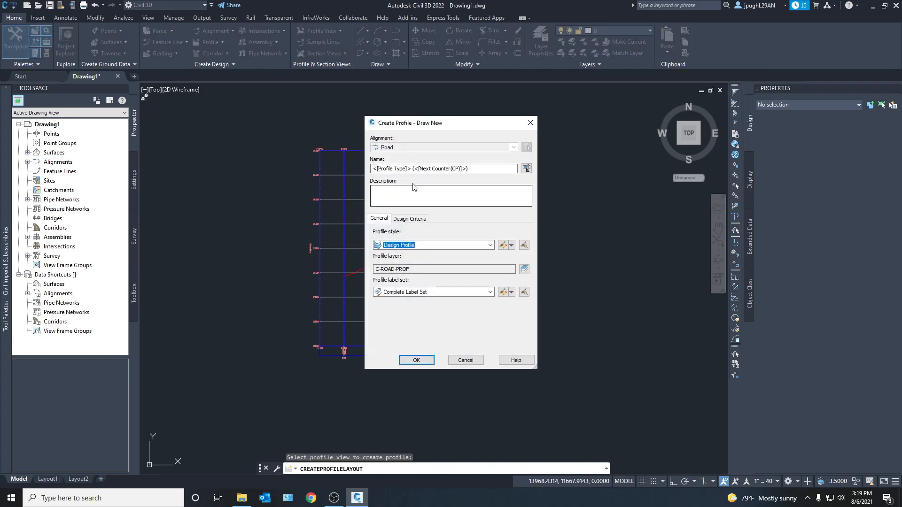
{"action": "left_click_drag", "start_coordinate": [515, 168], "coordinate": [367, 165]}
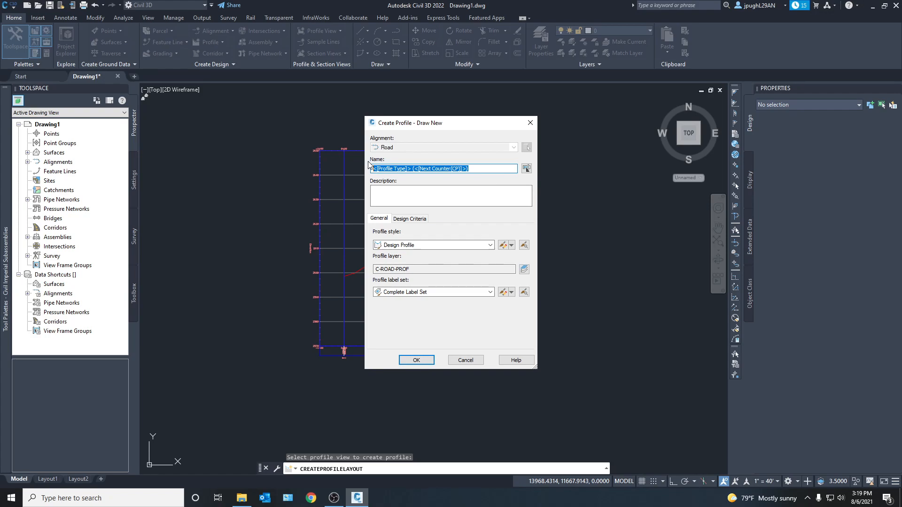
{"action": "type", "text": "Road"}
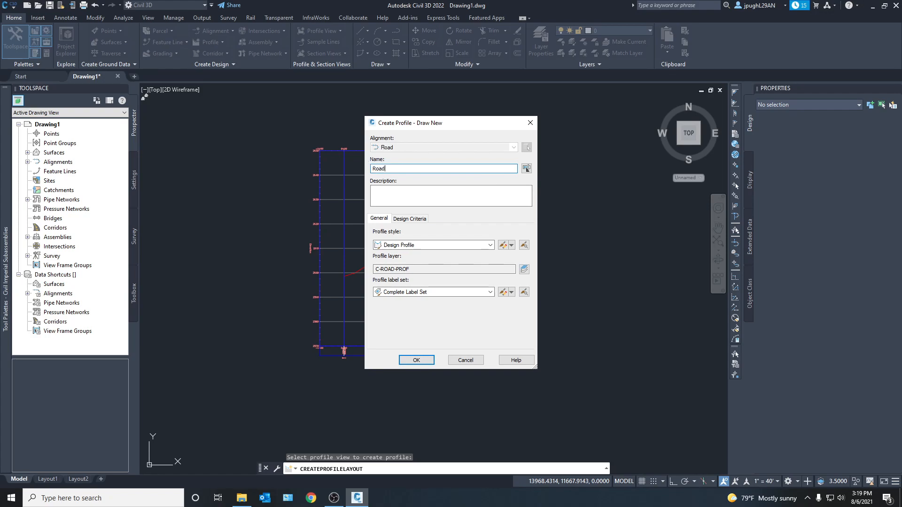
{"action": "type", "text": " profile"}
- Create the profile with the Design Profile style and the Complete Label Set
{"action": "left_click", "coordinate": [422, 246]}
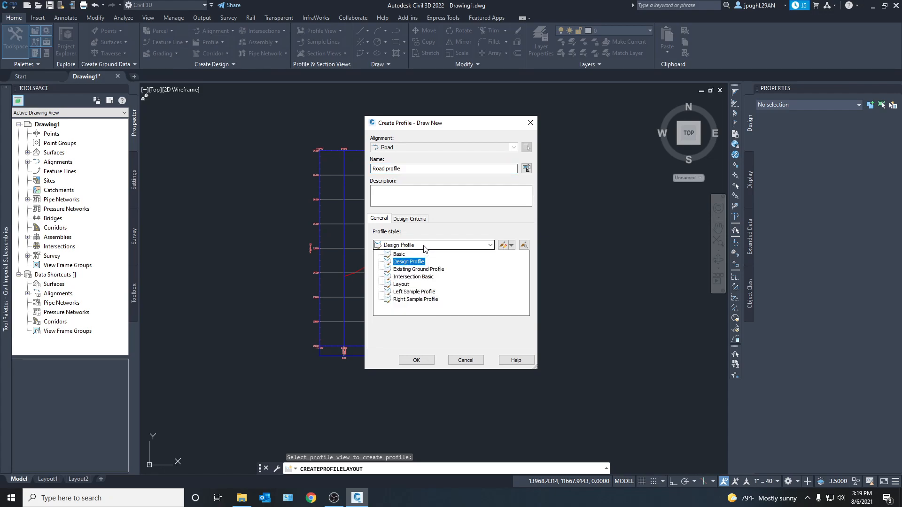
{"action": "left_click", "coordinate": [424, 248]}
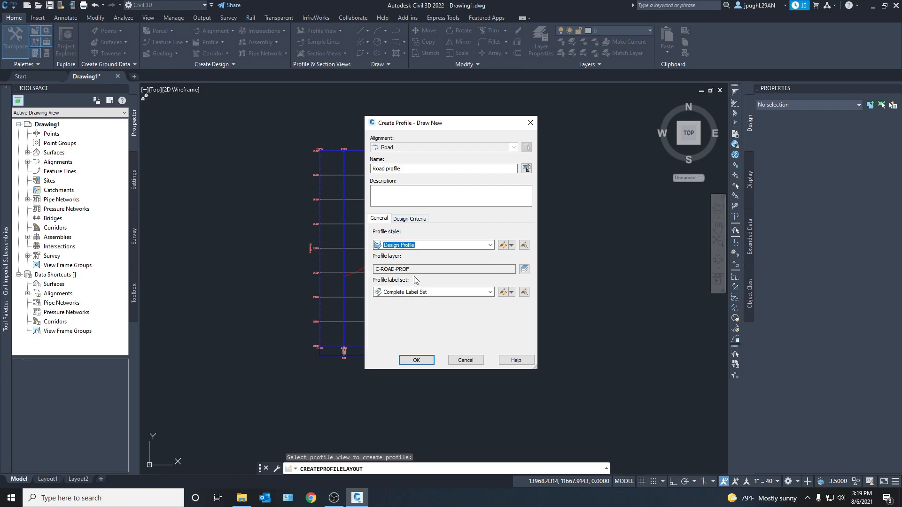
{"action": "left_click", "coordinate": [463, 294]}
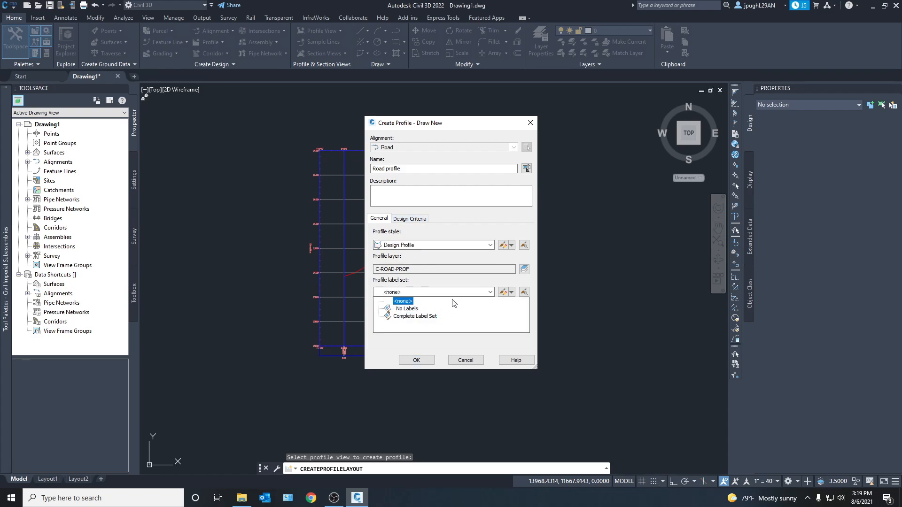
{"action": "left_click", "coordinate": [437, 303]}
{"action": "left_click", "coordinate": [436, 296]}
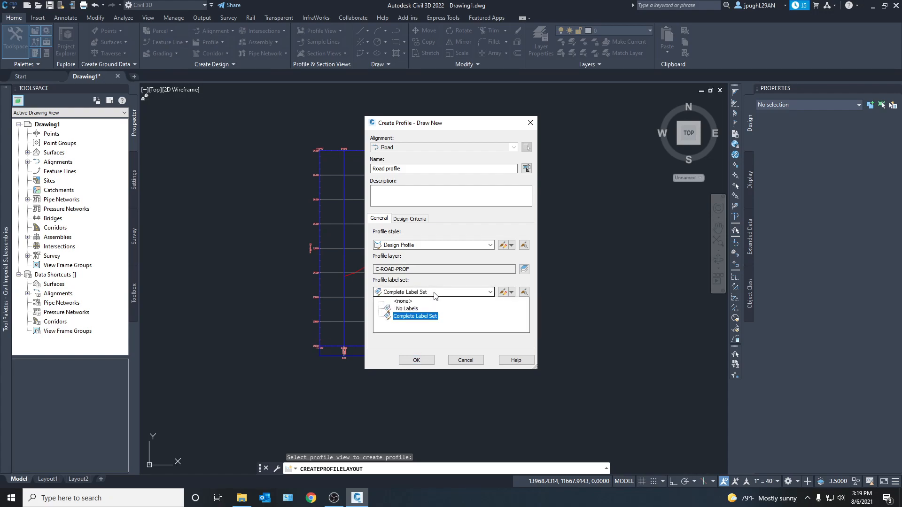
{"action": "left_click", "coordinate": [425, 316]}
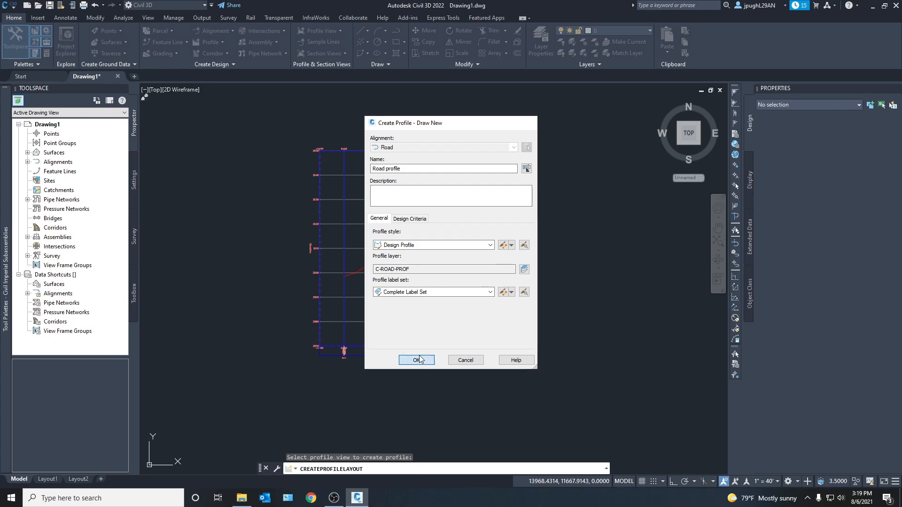
{"action": "left_click", "coordinate": [416, 360]}
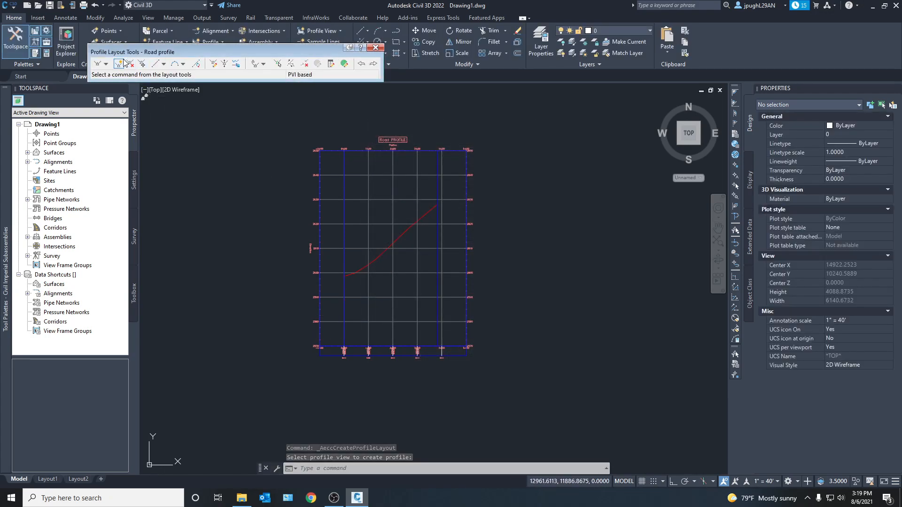
- Draw a two-point fixed tangent from the start of the existing ground line to its end
{"action": "left_click_drag", "start_coordinate": [139, 53], "coordinate": [151, 66]}
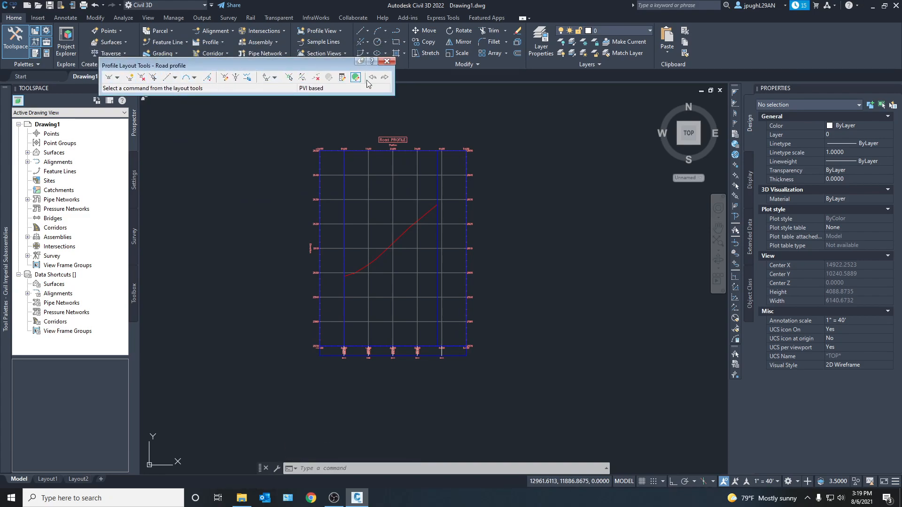
{"action": "left_click", "coordinate": [174, 77]}
{"action": "left_click", "coordinate": [183, 92]}
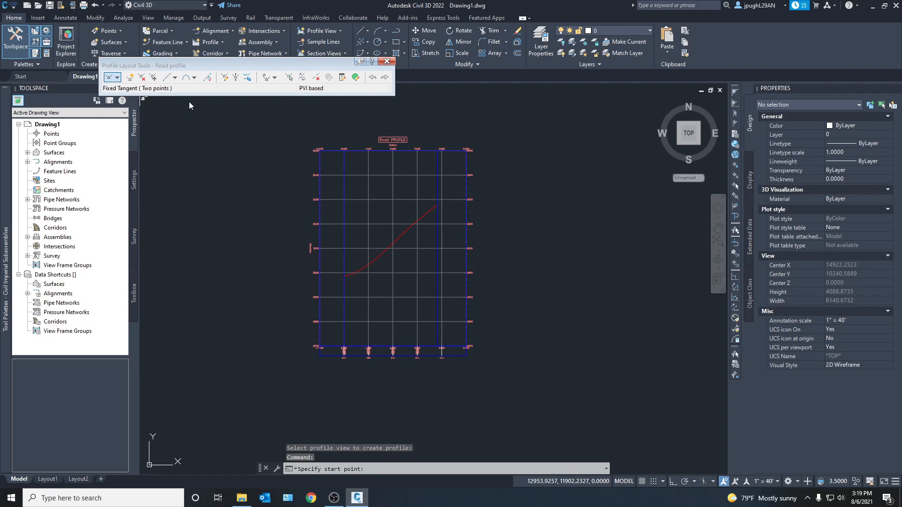
{"action": "scroll", "coordinate": [346, 277], "scroll_direction": "up", "scroll_amount": 4}
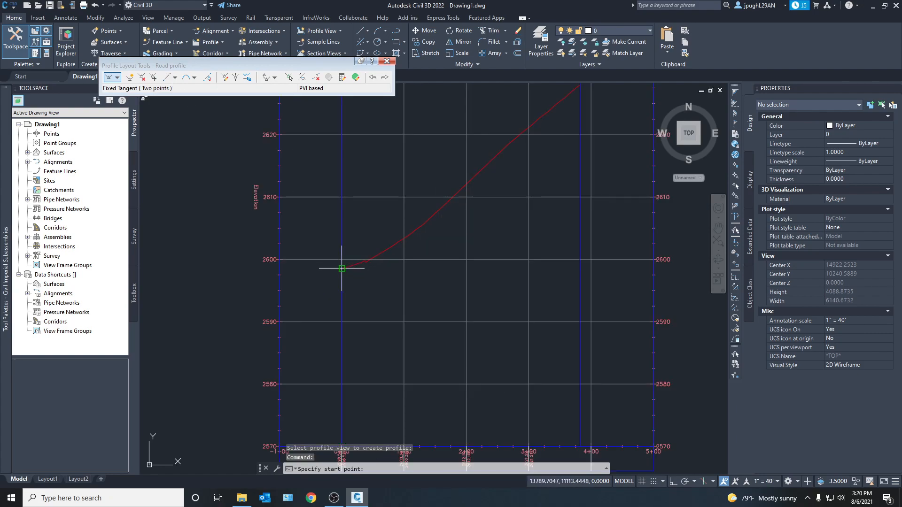
{"action": "left_click", "coordinate": [342, 268]}
{"action": "mouse_move", "coordinate": [402, 207]}
{"action": "middle_mouse_down"}
{"action": "mouse_move", "coordinate": [246, 297]}
{"action": "mouse_move", "coordinate": [266, 308]}
{"action": "mouse_move", "coordinate": [243, 325]}
{"action": "middle_mouse_up"}
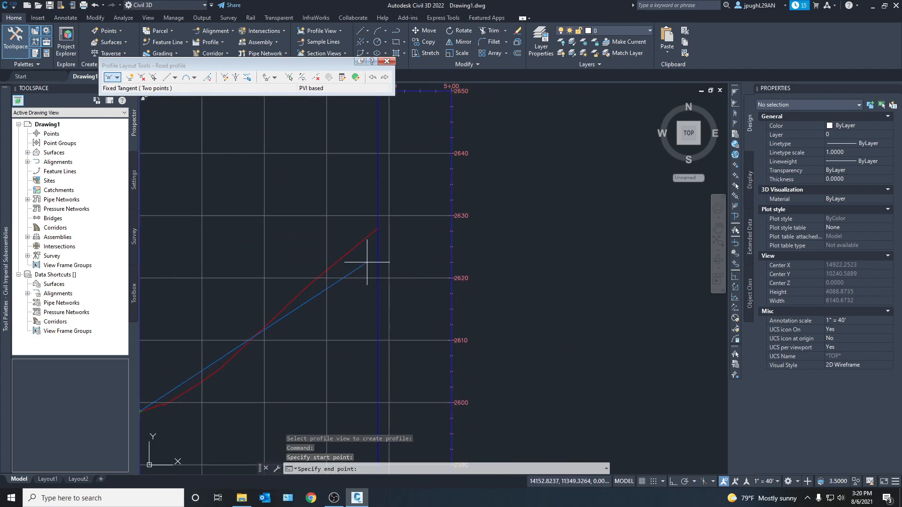
{"action": "left_click", "coordinate": [373, 232]}
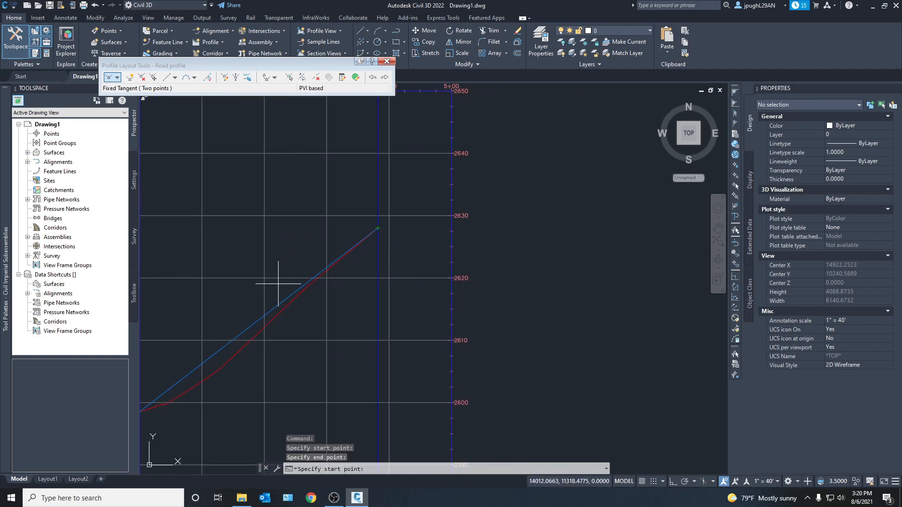
{"action": "key", "text": "Return"}
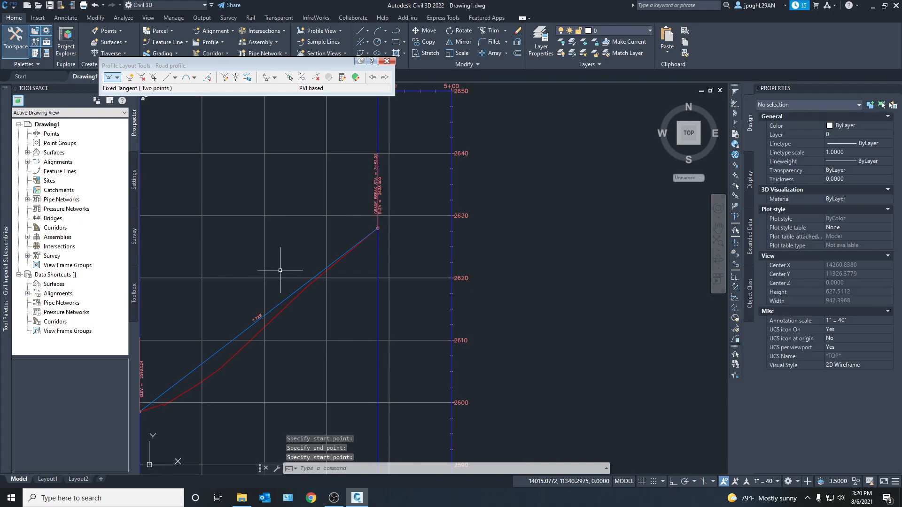
- Examine the grade break labels, the grade label and the gap between the design tangent and the existing ground line
{"action": "middle_click_drag", "start_coordinate": [313, 270], "coordinate": [392, 215]}
{"action": "scroll", "coordinate": [227, 324], "scroll_direction": "up", "scroll_amount": 2}
{"action": "scroll", "coordinate": [227, 325], "scroll_direction": "up", "scroll_amount": 4}
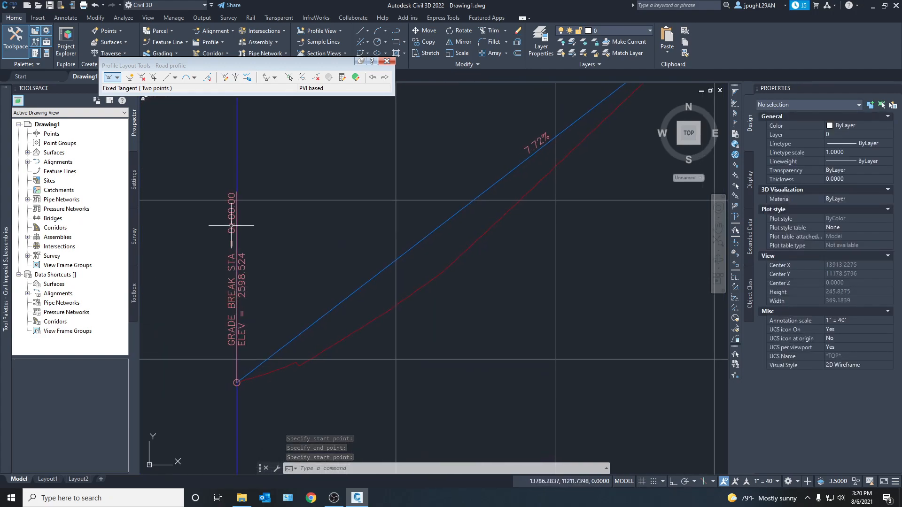
{"action": "scroll", "coordinate": [270, 296], "scroll_direction": "down", "scroll_amount": 2}
{"action": "middle_click_drag", "start_coordinate": [371, 227], "coordinate": [215, 329]}
{"action": "middle_click_drag", "start_coordinate": [402, 169], "coordinate": [438, 185]}
{"action": "scroll", "coordinate": [341, 307], "scroll_direction": "down", "scroll_amount": 4}
{"action": "middle_click_drag", "start_coordinate": [341, 307], "coordinate": [367, 286]}
{"action": "scroll", "coordinate": [308, 312], "scroll_direction": "up", "scroll_amount": 4}
{"action": "middle_click_drag", "start_coordinate": [378, 247], "coordinate": [319, 240]}
{"action": "middle_click_drag", "start_coordinate": [288, 314], "coordinate": [228, 401]}
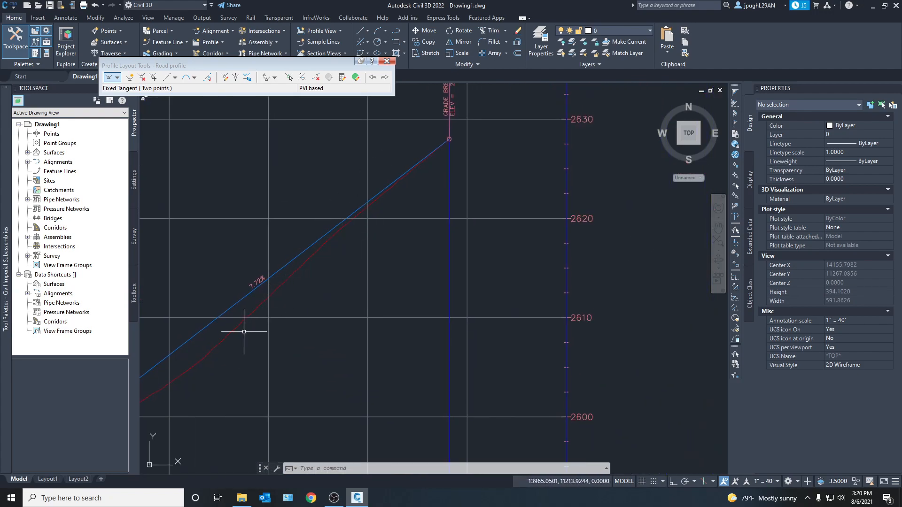
{"action": "middle_click_drag", "start_coordinate": [284, 286], "coordinate": [371, 210]}
{"action": "scroll", "coordinate": [238, 348], "scroll_direction": "down", "scroll_amount": 2}
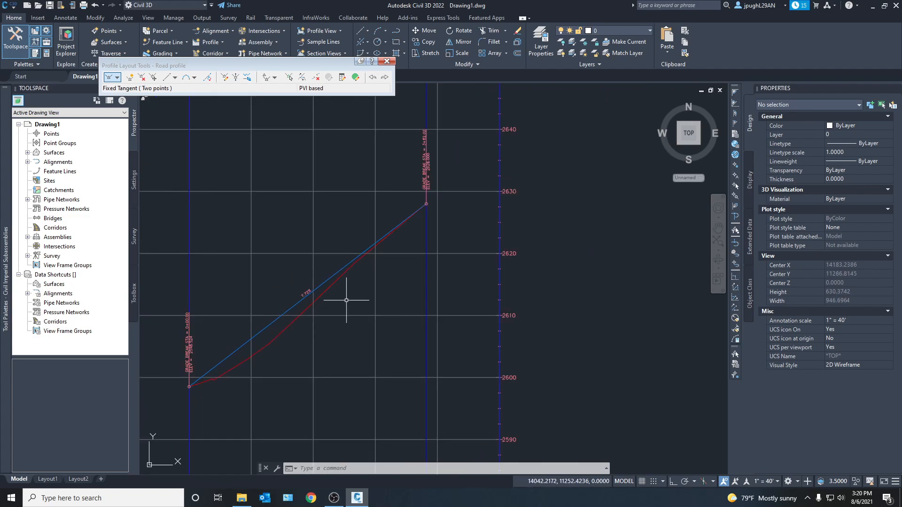
{"action": "middle_click_drag", "start_coordinate": [390, 256], "coordinate": [376, 276]}
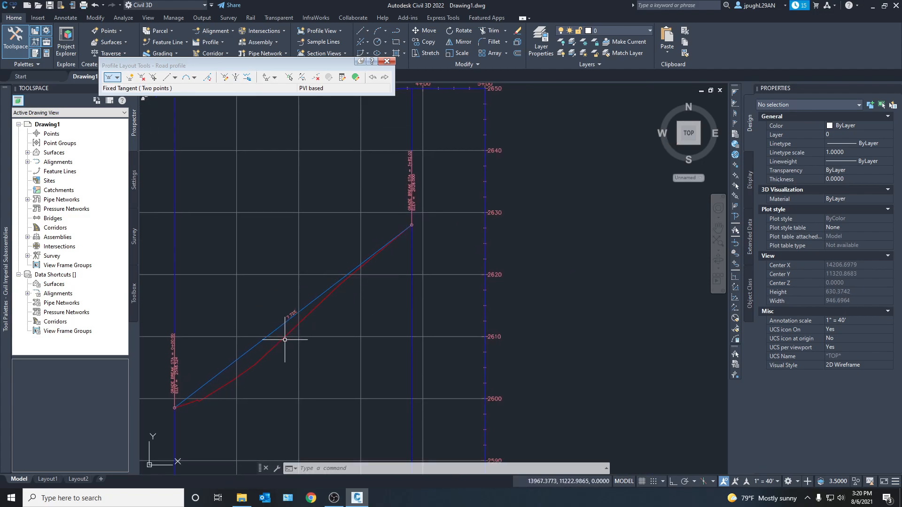
- Try to add a free parabolic vertical curve to the design profile, and clear the selection
{"action": "left_click", "coordinate": [261, 341]}
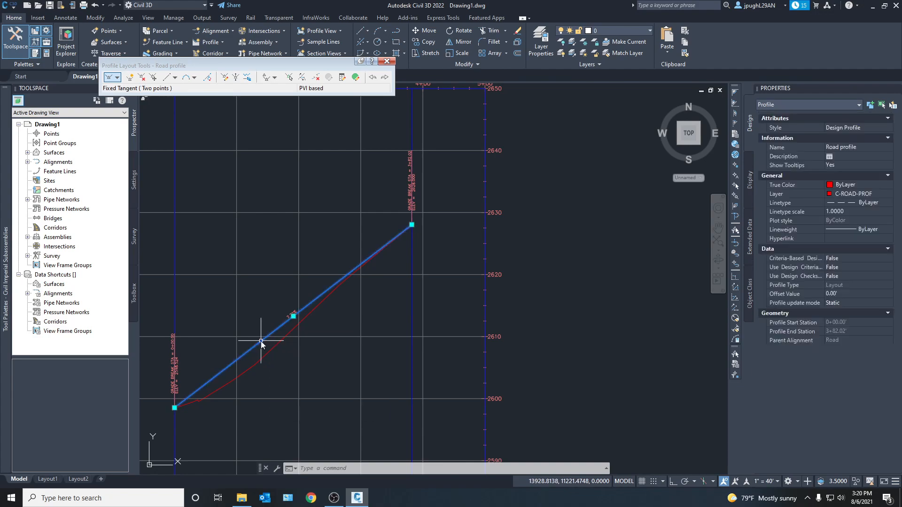
{"action": "left_click", "coordinate": [194, 78]}
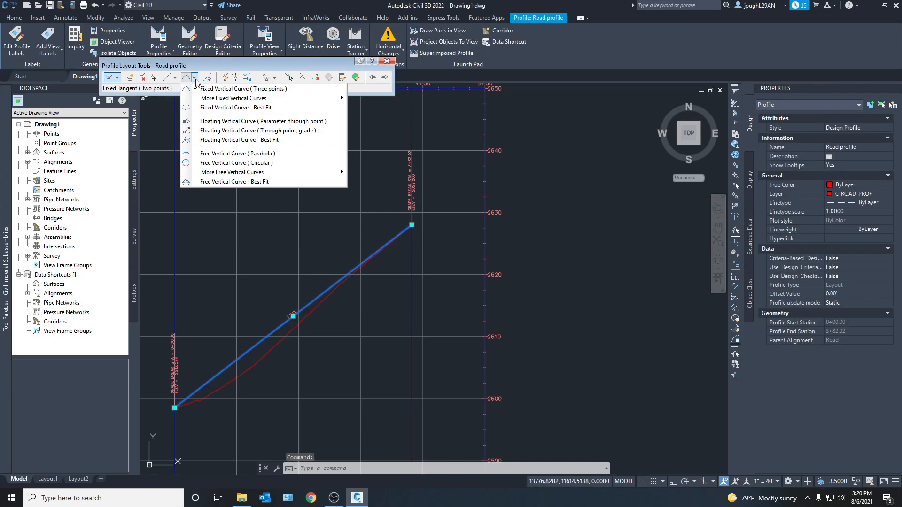
{"action": "left_click", "coordinate": [241, 157]}
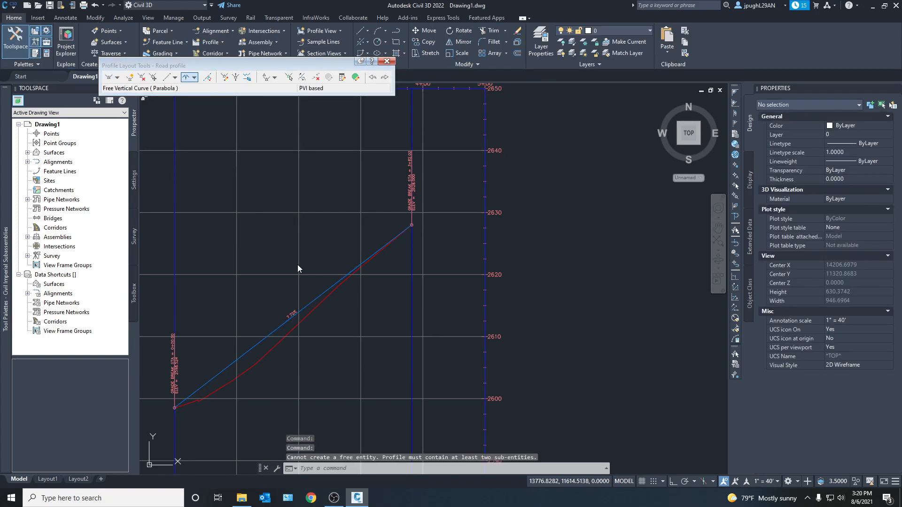
{"action": "left_click", "coordinate": [308, 254]}
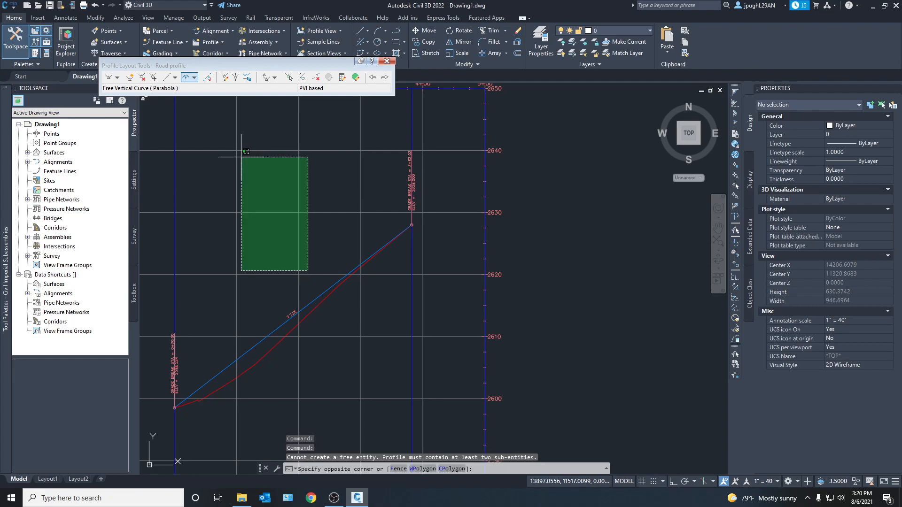
{"action": "left_click", "coordinate": [311, 302]}
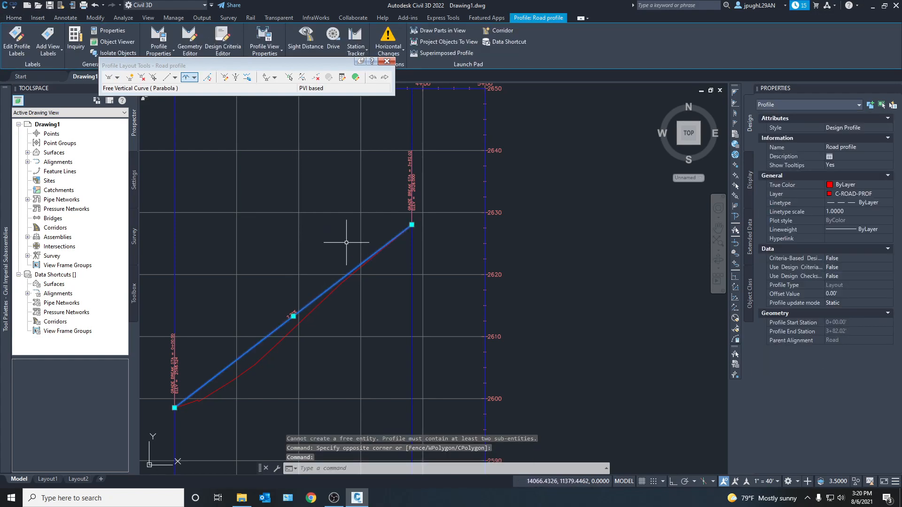
{"action": "key", "text": "Escape"}
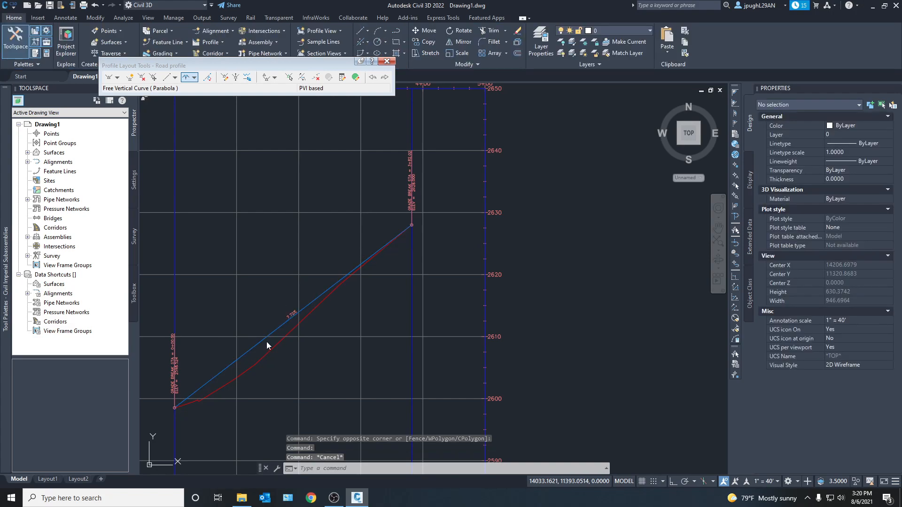
- Finish laying out the design profile and close the profile layout tools
{"action": "scroll", "coordinate": [339, 312], "scroll_direction": "down", "scroll_amount": 4}
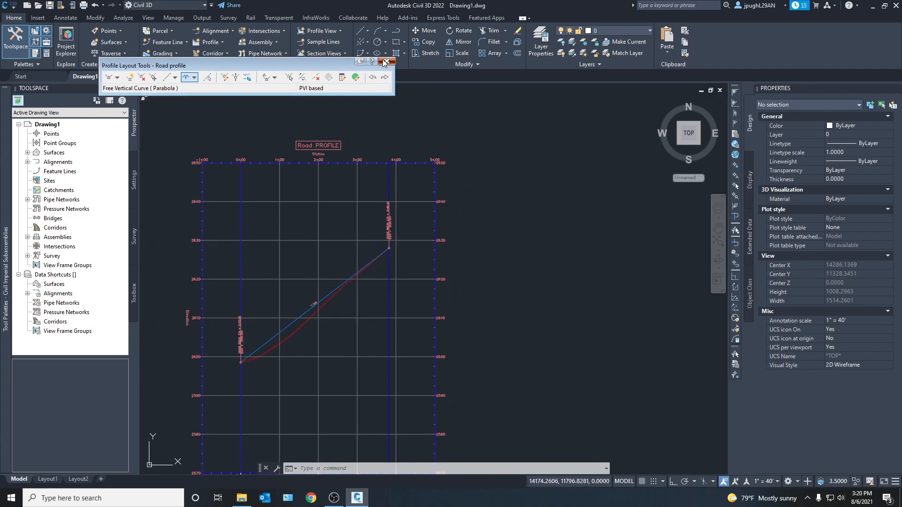
{"action": "scroll", "coordinate": [303, 319], "scroll_direction": "up", "scroll_amount": 10}
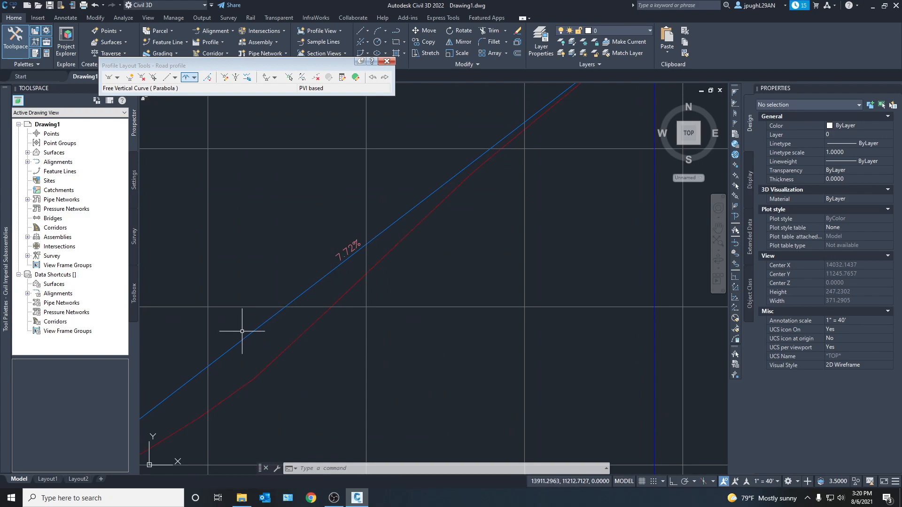
{"action": "scroll", "coordinate": [242, 331], "scroll_direction": "down", "scroll_amount": 10}
{"action": "key", "text": "Escape"}
{"action": "key", "text": "Escape"}
{"action": "key", "text": "Escape"}
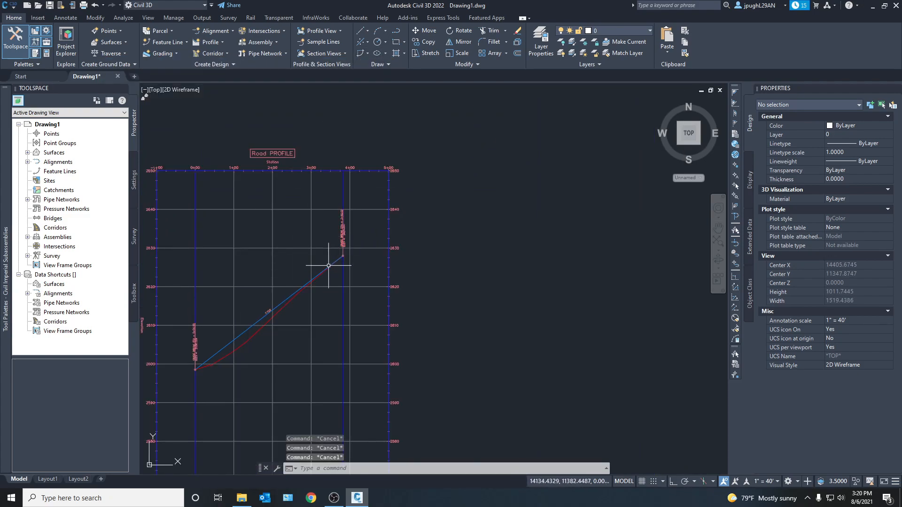
- Examine the finished Road profile view and its position relative to the surface in the whole drawing
{"action": "scroll", "coordinate": [328, 264], "scroll_direction": "down", "scroll_amount": 12}
{"action": "mouse_move", "coordinate": [319, 208]}
{"action": "middle_mouse_down"}
{"action": "mouse_move", "coordinate": [361, 307]}
{"action": "mouse_move", "coordinate": [362, 193]}
{"action": "middle_mouse_up"}
{"action": "mouse_move", "coordinate": [415, 245]}
{"action": "middle_mouse_down"}
{"action": "mouse_move", "coordinate": [399, 282]}
{"action": "mouse_move", "coordinate": [383, 282]}
{"action": "mouse_move", "coordinate": [421, 205]}
{"action": "middle_mouse_up"}
{"action": "scroll", "coordinate": [311, 325], "scroll_direction": "up", "scroll_amount": 6}
{"action": "scroll", "coordinate": [333, 321], "scroll_direction": "up", "scroll_amount": 4}
{"action": "scroll", "coordinate": [334, 320], "scroll_direction": "down", "scroll_amount": 8}
{"action": "middle_click_drag", "start_coordinate": [374, 274], "coordinate": [328, 362]}
{"action": "scroll", "coordinate": [326, 364], "scroll_direction": "down", "scroll_amount": 4}
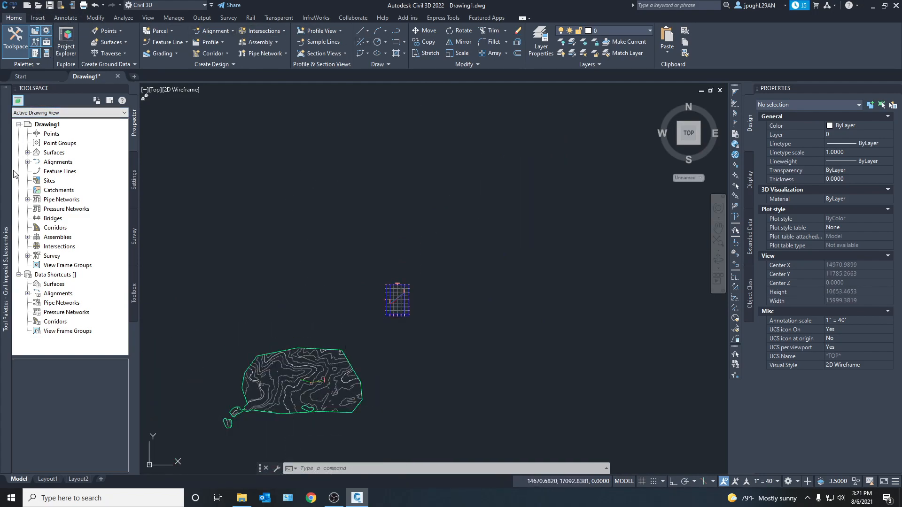
- Look through the available common assemblies and the basic, lane and shoulder subassemblies
{"action": "mouse_move", "coordinate": [6, 173]}
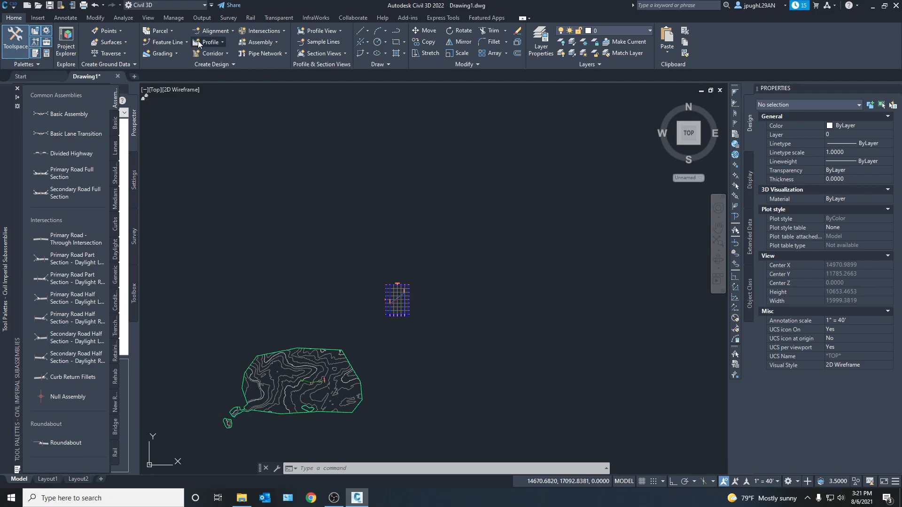
{"action": "left_click", "coordinate": [276, 43]}
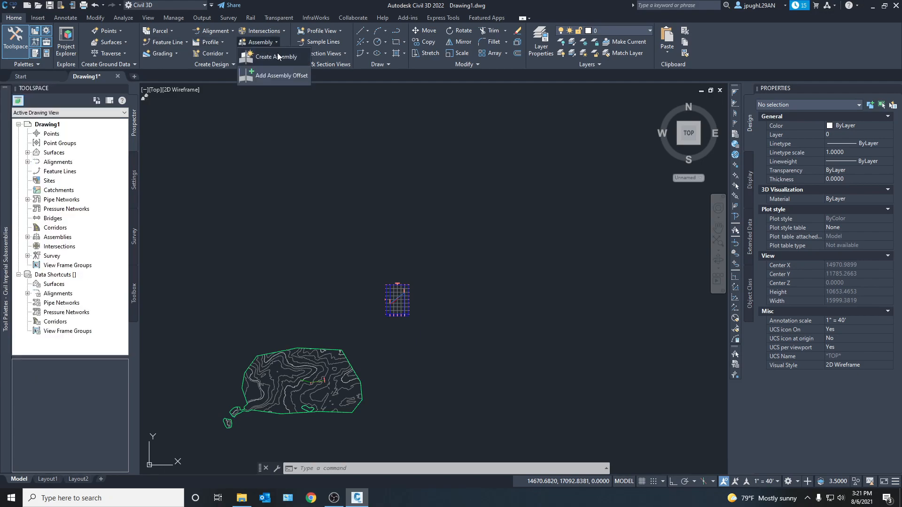
{"action": "left_click", "coordinate": [266, 58]}
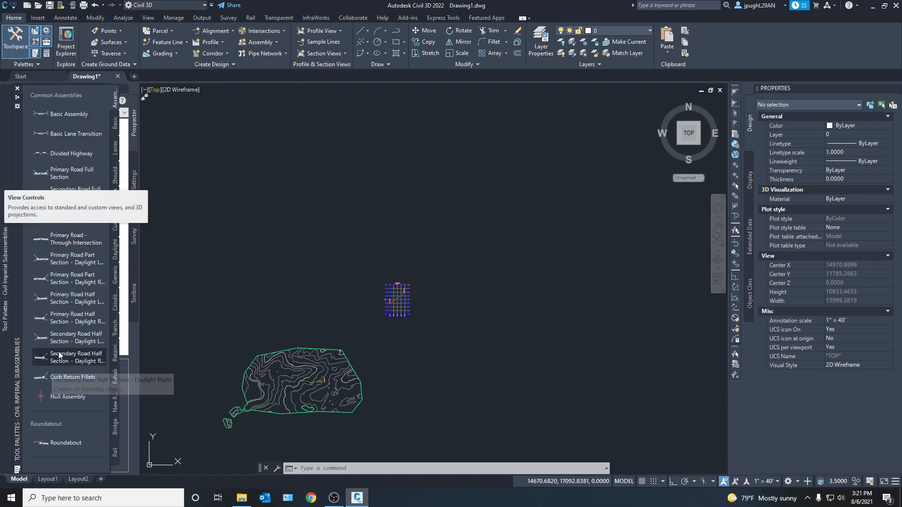
{"action": "left_click", "coordinate": [116, 129]}
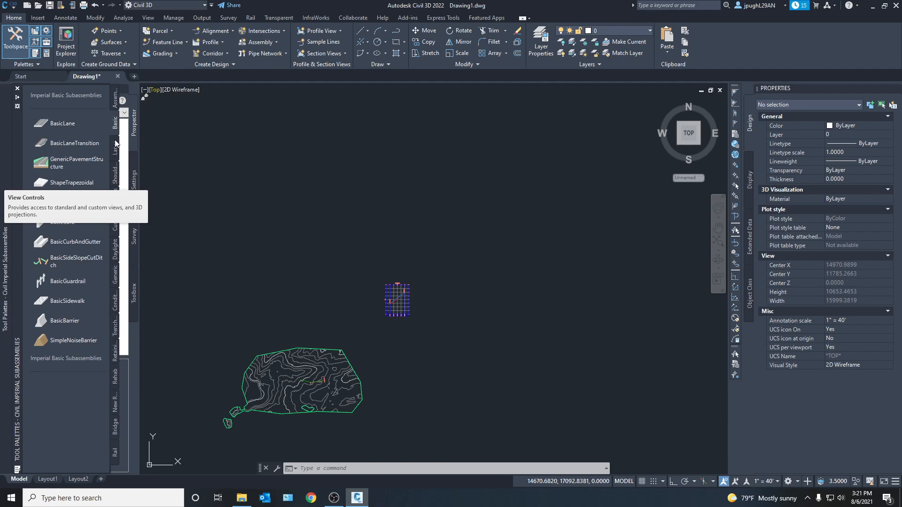
{"action": "left_click", "coordinate": [116, 143]}
{"action": "left_click", "coordinate": [116, 181]}
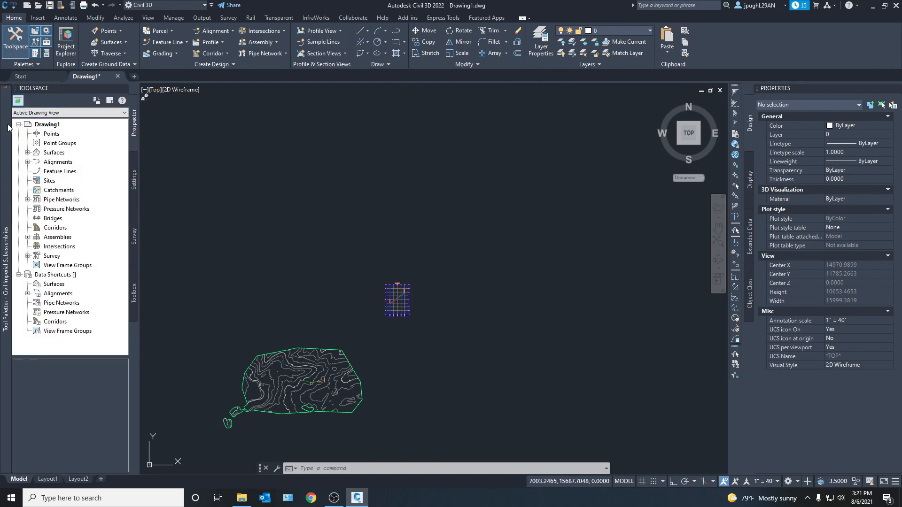
- Place one Basic Assembly from the common assemblies in the empty area west of the profile view
{"action": "mouse_move", "coordinate": [8, 128]}
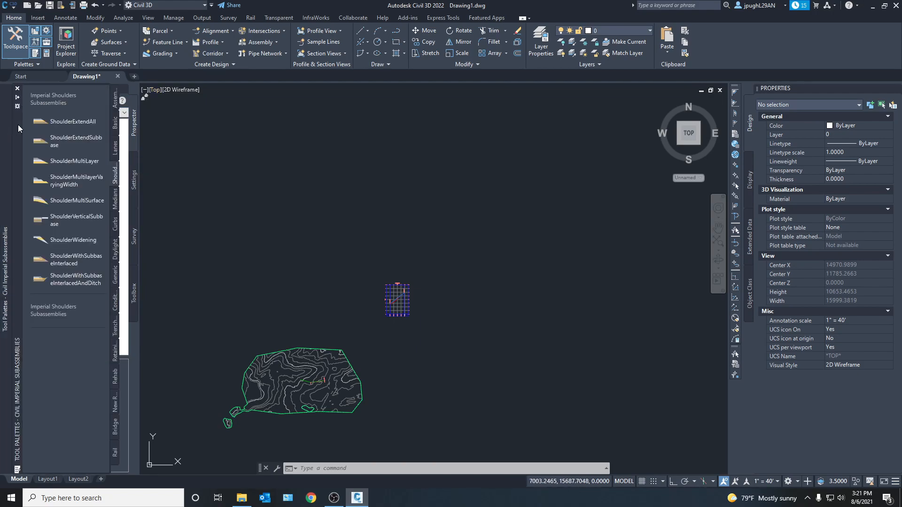
{"action": "left_click", "coordinate": [115, 104]}
{"action": "left_click", "coordinate": [67, 115]}
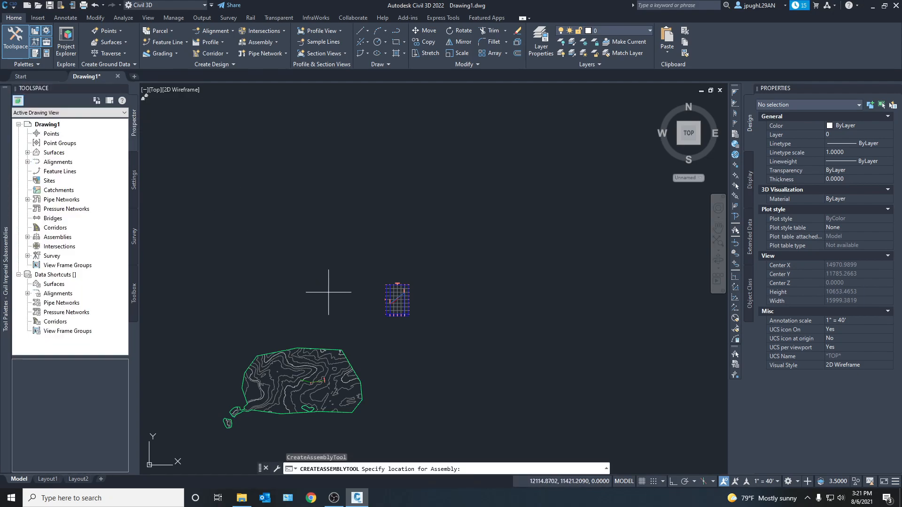
{"action": "scroll", "coordinate": [310, 307], "scroll_direction": "up", "scroll_amount": 5}
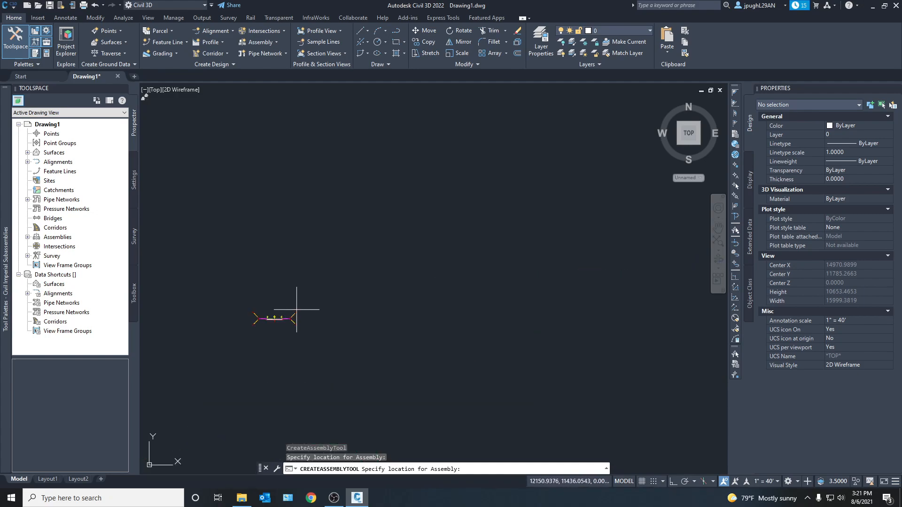
{"action": "scroll", "coordinate": [288, 313], "scroll_direction": "up", "scroll_amount": 2}
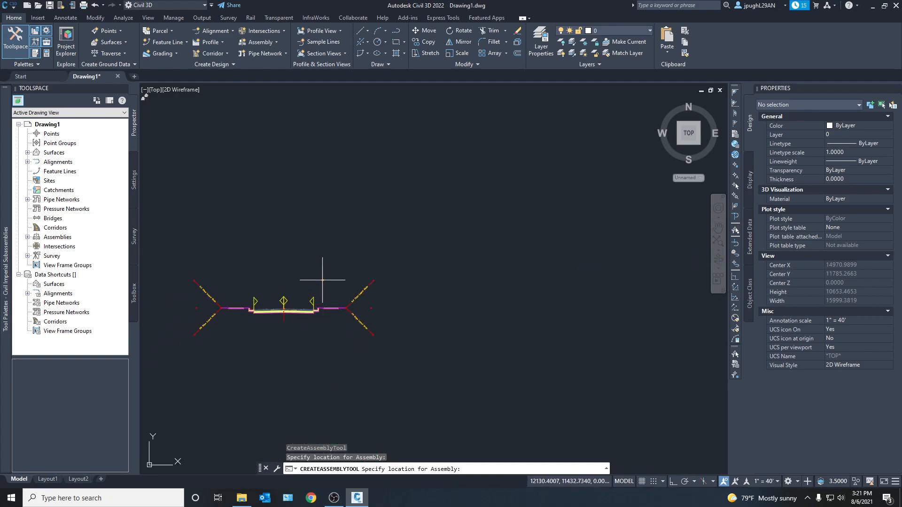
{"action": "key", "text": "Escape"}
- Examine the placed assembly's pavement layers and curb, check its name through its baseline, and clear the selection
{"action": "middle_click_drag", "start_coordinate": [306, 329], "coordinate": [322, 319]}
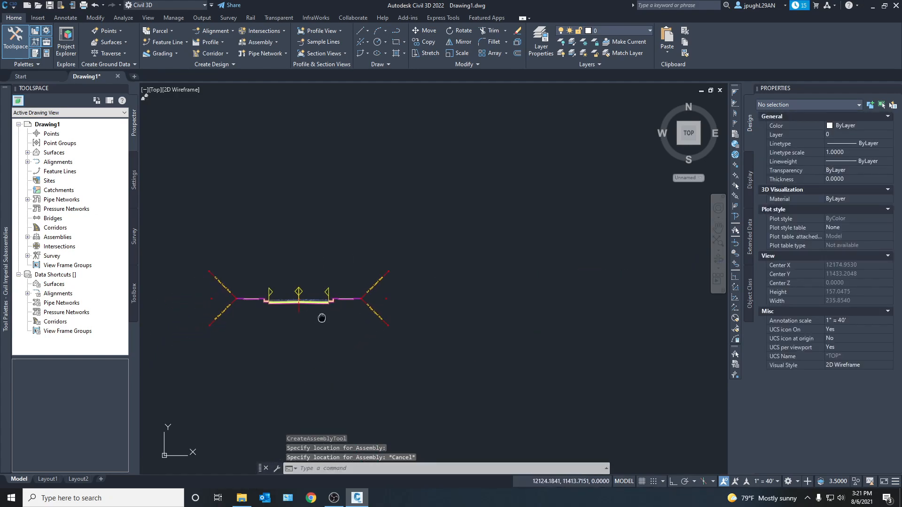
{"action": "scroll", "coordinate": [300, 302], "scroll_direction": "up", "scroll_amount": 6}
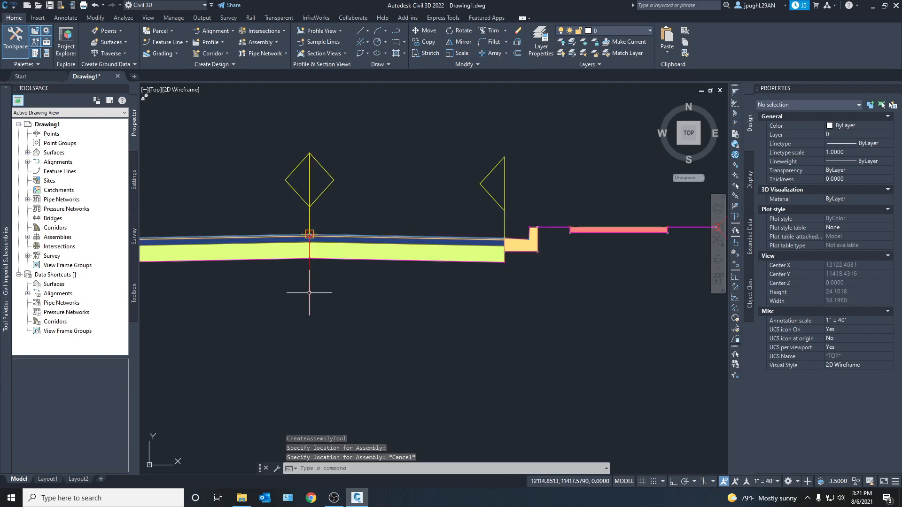
{"action": "left_click", "coordinate": [309, 293]}
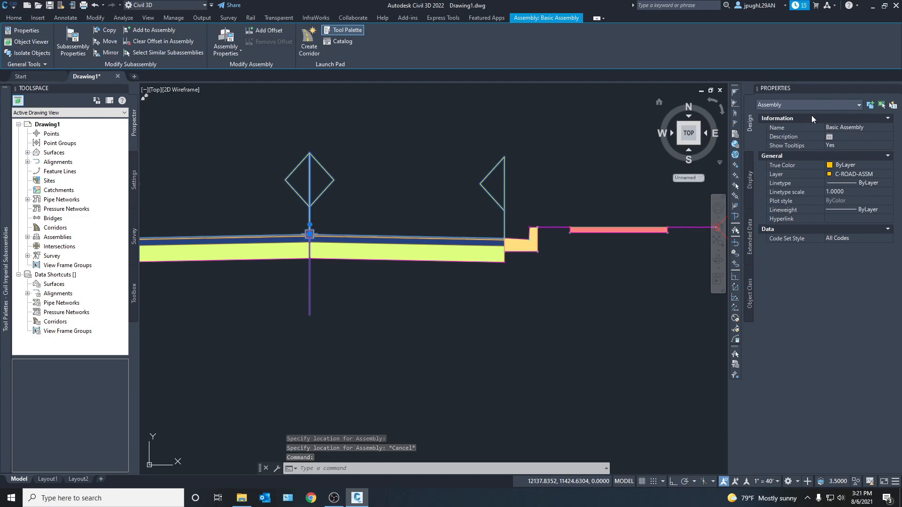
{"action": "left_click", "coordinate": [847, 128]}
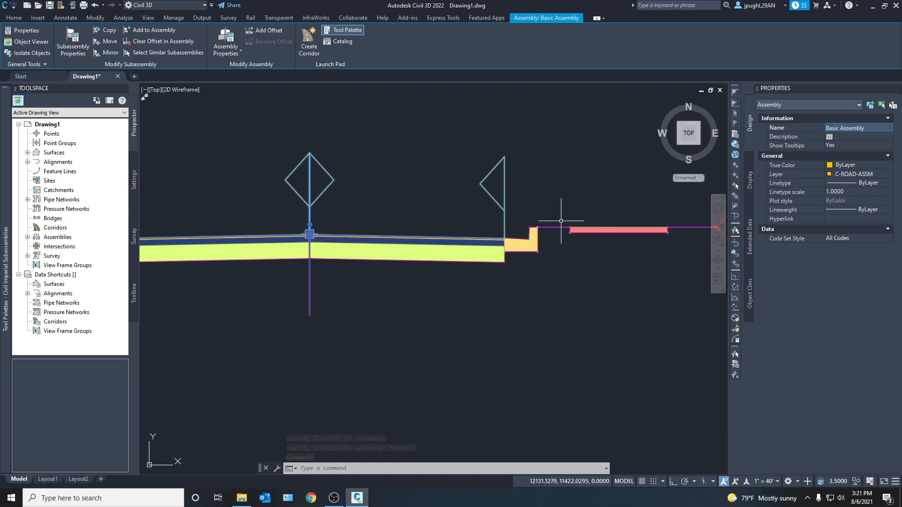
{"action": "scroll", "coordinate": [482, 270], "scroll_direction": "down", "scroll_amount": 6}
{"action": "key", "text": "Escape"}
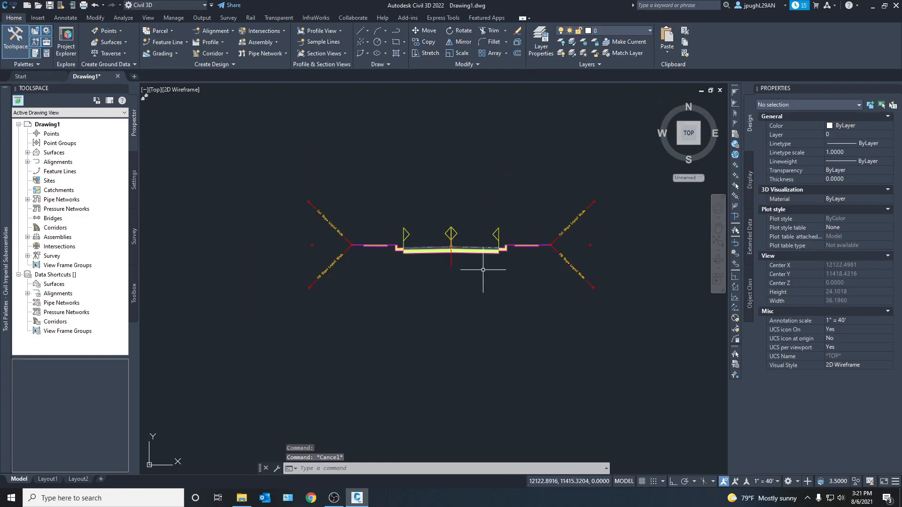
- Examine the road alignment on the surface, the profile view and the assembly across the whole drawing
{"action": "scroll", "coordinate": [473, 286], "scroll_direction": "down", "scroll_amount": 10}
{"action": "scroll", "coordinate": [473, 296], "scroll_direction": "up", "scroll_amount": 5}
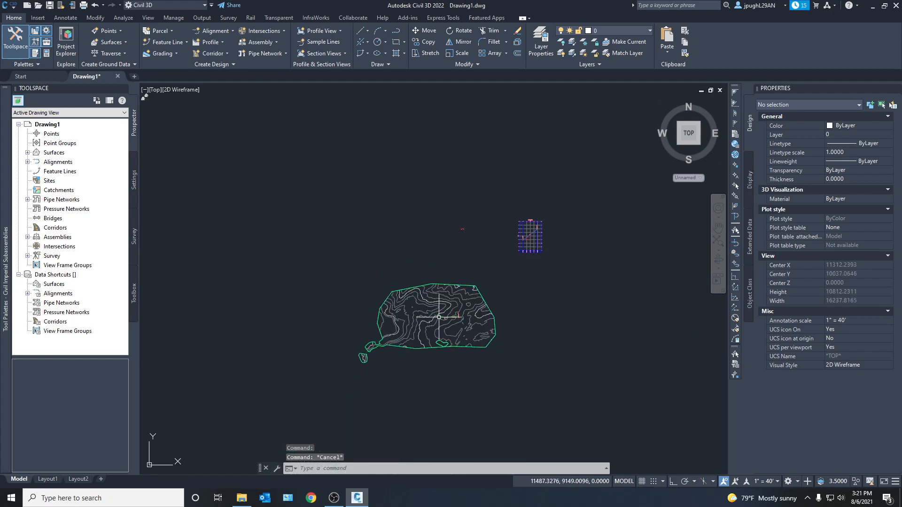
{"action": "scroll", "coordinate": [501, 267], "scroll_direction": "up", "scroll_amount": 5}
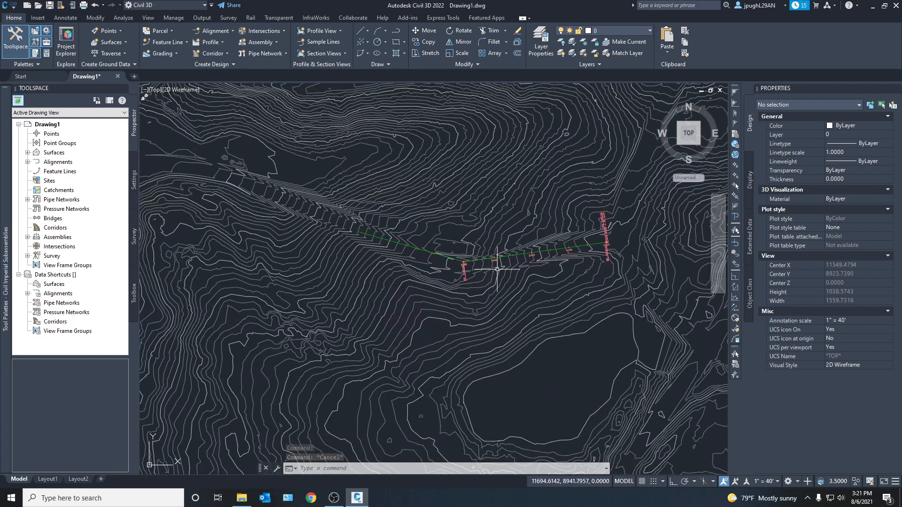
{"action": "scroll", "coordinate": [413, 232], "scroll_direction": "down", "scroll_amount": 4}
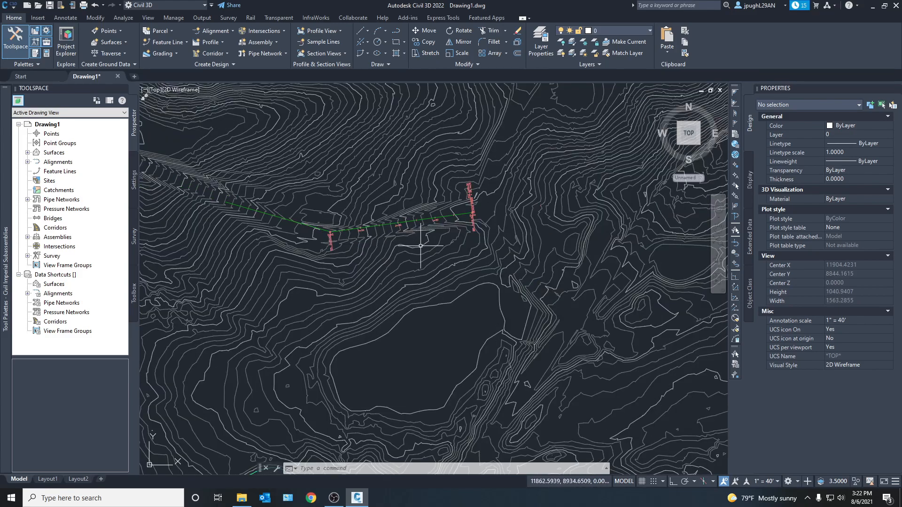
{"action": "scroll", "coordinate": [360, 307], "scroll_direction": "down", "scroll_amount": 2}
{"action": "scroll", "coordinate": [527, 207], "scroll_direction": "down", "scroll_amount": 5}
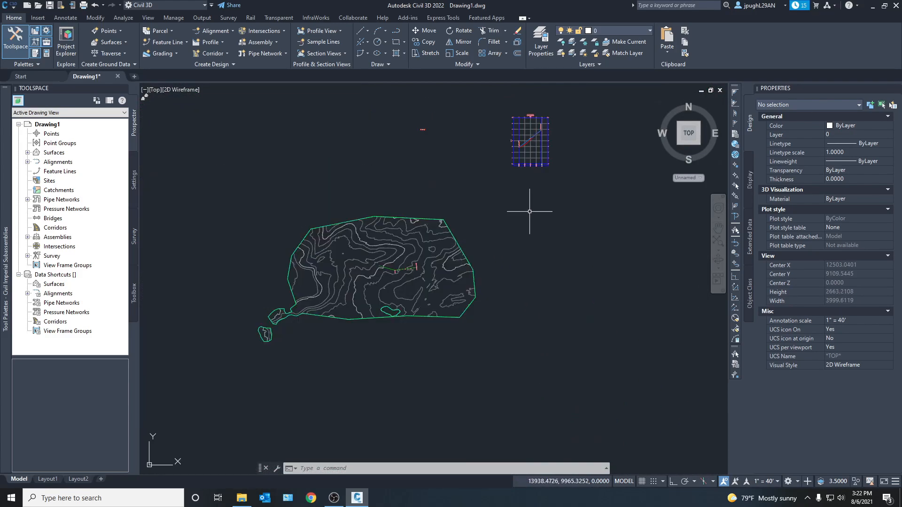
{"action": "scroll", "coordinate": [423, 129], "scroll_direction": "up", "scroll_amount": 3}
{"action": "scroll", "coordinate": [423, 129], "scroll_direction": "down", "scroll_amount": 4}
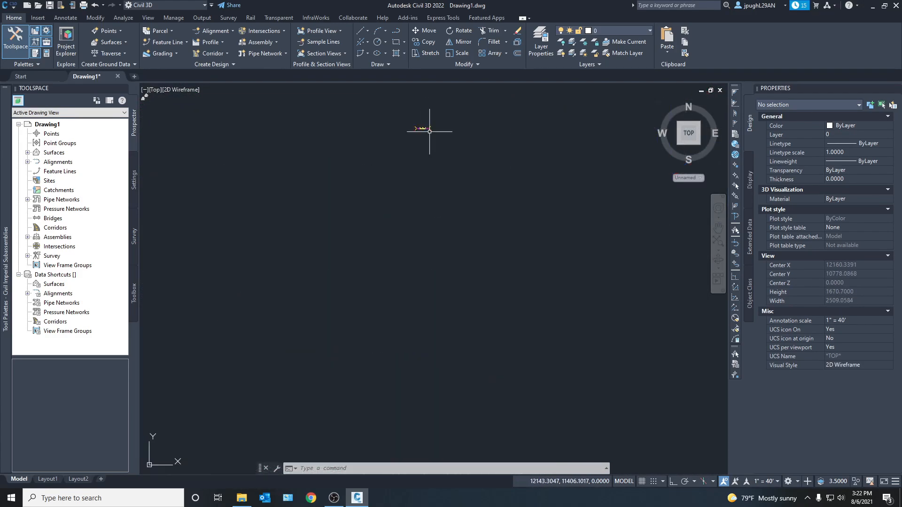
{"action": "scroll", "coordinate": [439, 202], "scroll_direction": "up", "scroll_amount": 4}
{"action": "scroll", "coordinate": [439, 202], "scroll_direction": "up", "scroll_amount": 2}
{"action": "scroll", "coordinate": [413, 209], "scroll_direction": "down", "scroll_amount": 4}
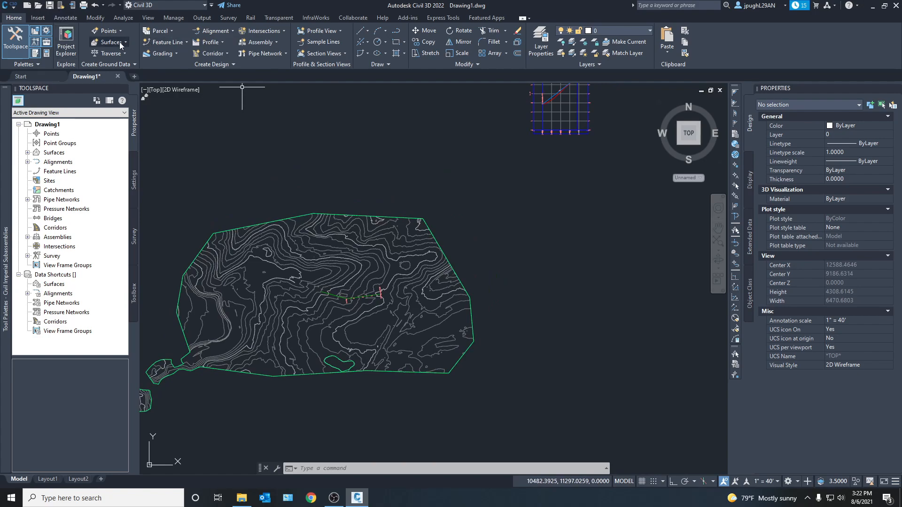
- Start a new corridor named "road corridor" on the Road alignment, using Road profile as its profile
{"action": "left_click", "coordinate": [213, 54]}
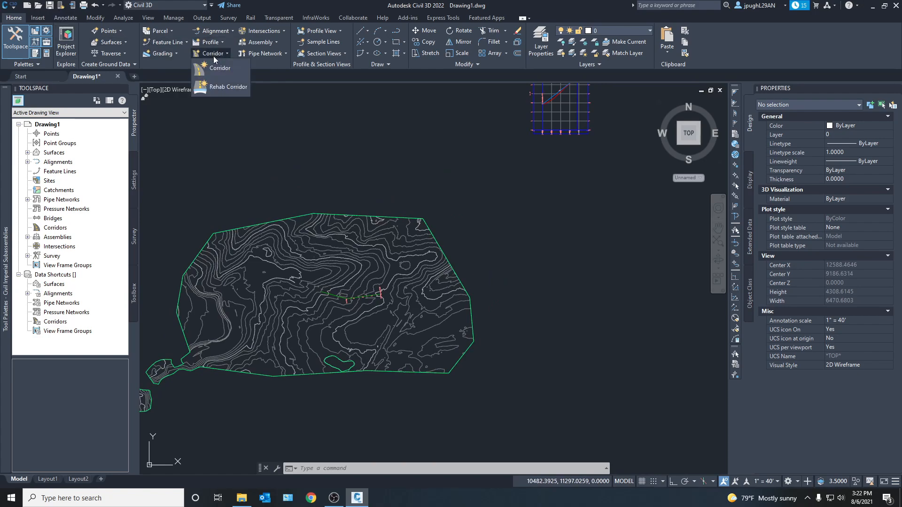
{"action": "left_click", "coordinate": [217, 70]}
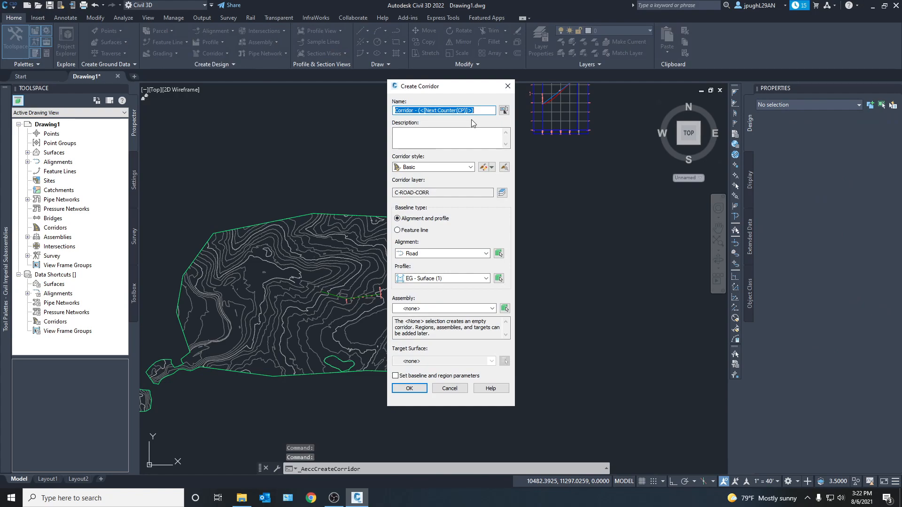
{"action": "type", "text": "road corridor"}
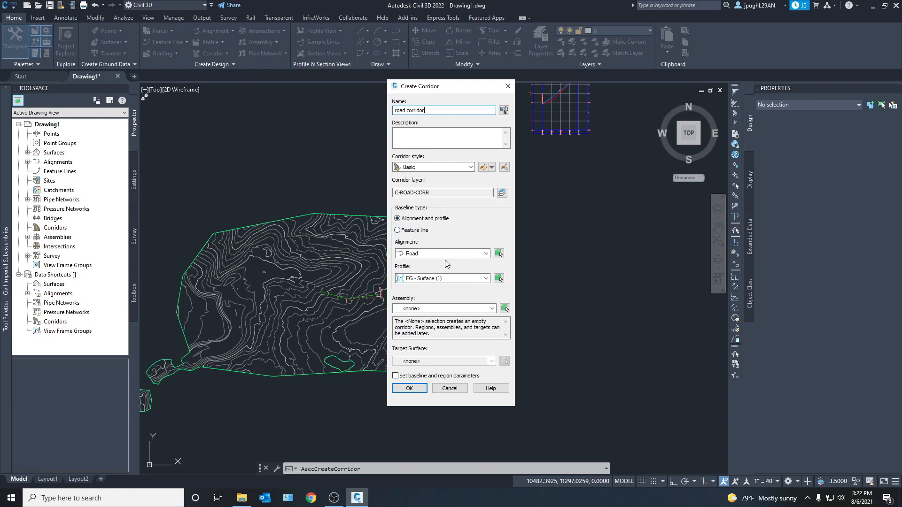
{"action": "left_click", "coordinate": [445, 279]}
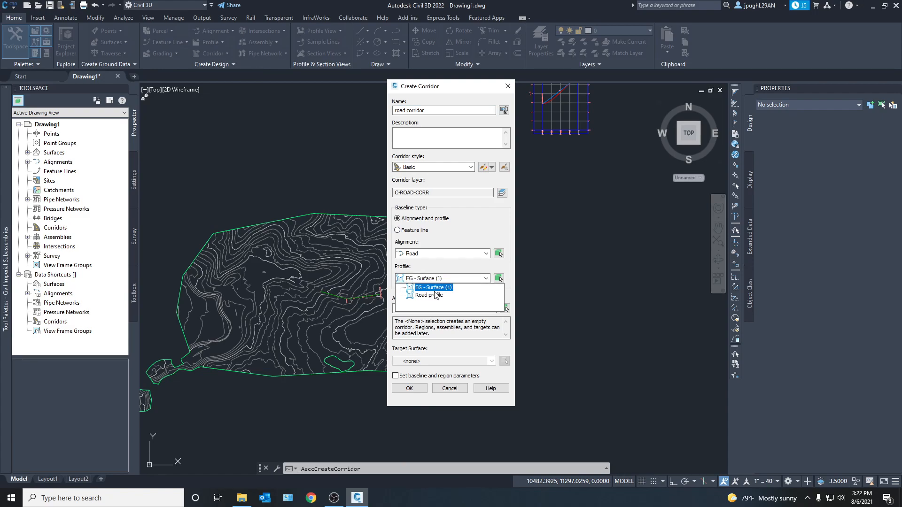
{"action": "left_click", "coordinate": [432, 296]}
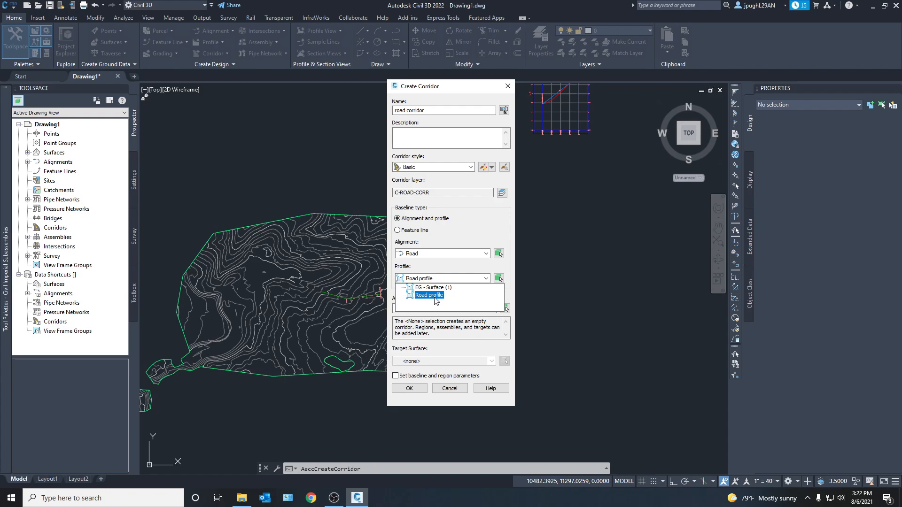
{"action": "left_click", "coordinate": [430, 295]}
- Assign Basic Assembly and the target surface EG to the corridor, and accept the corridor definition
{"action": "left_click", "coordinate": [437, 308]}
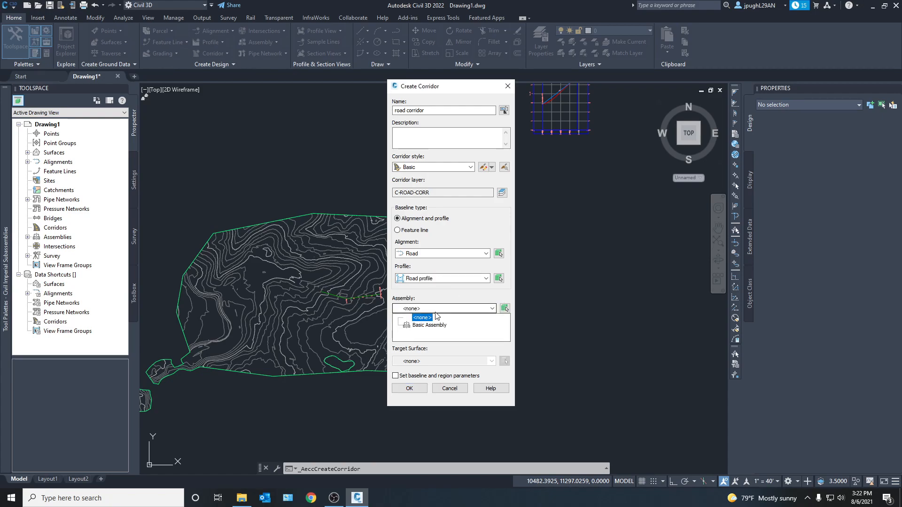
{"action": "left_click", "coordinate": [429, 325]}
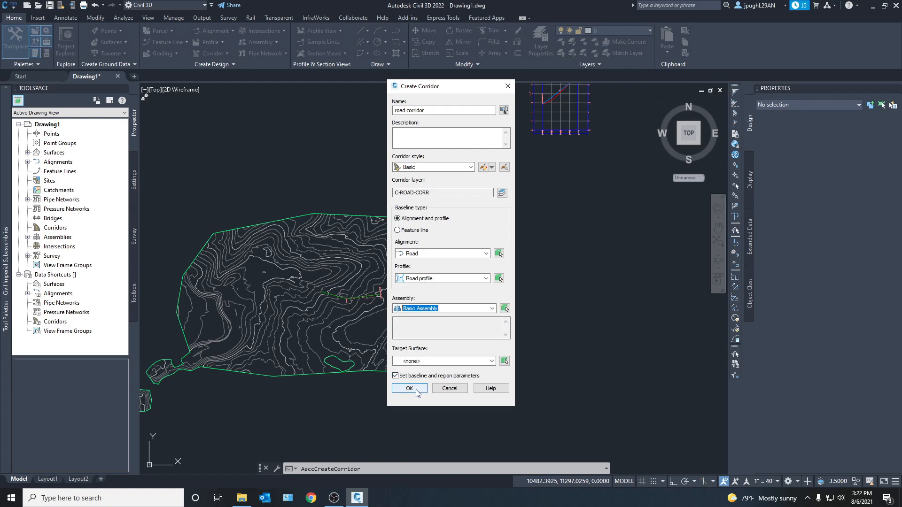
{"action": "left_click", "coordinate": [441, 361]}
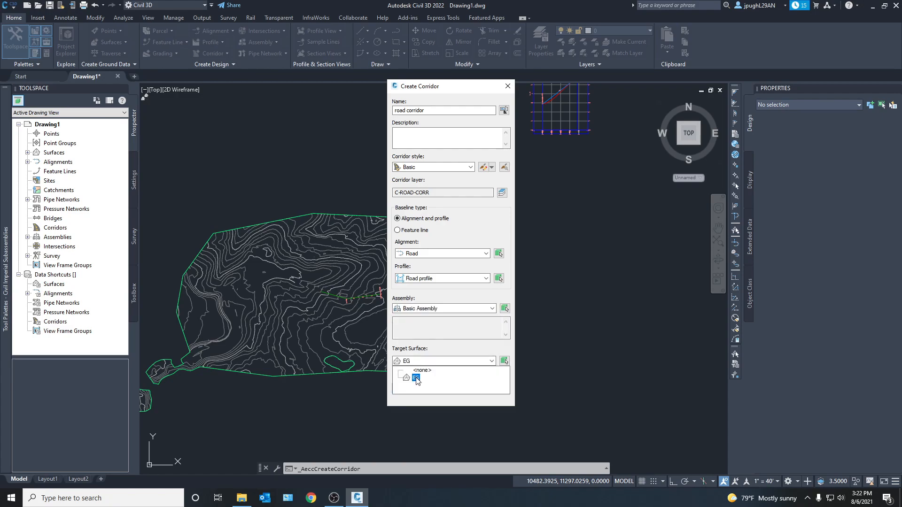
{"action": "left_click", "coordinate": [421, 370]}
{"action": "left_click", "coordinate": [410, 389]}
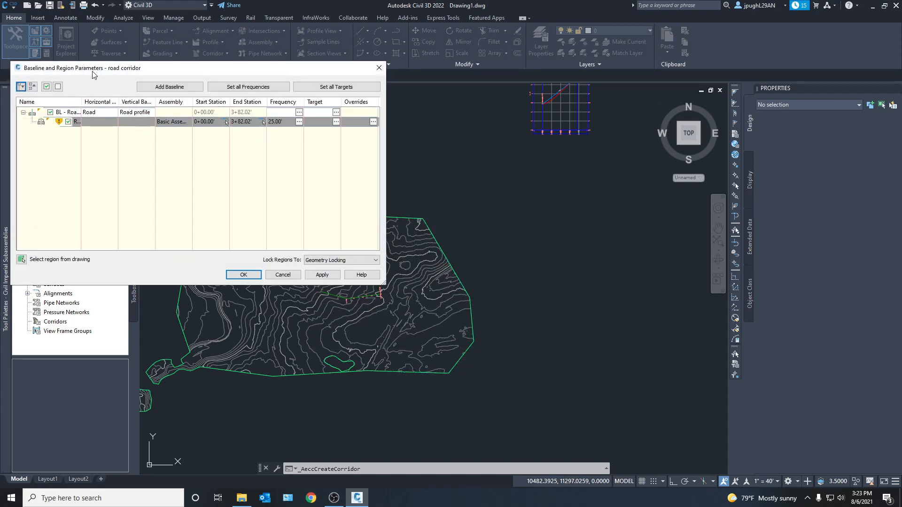
- Set the corridor region's assembly frequency to 10' along tangents and its curve increment to 10'
{"action": "left_click_drag", "start_coordinate": [92, 72], "coordinate": [187, 86]}
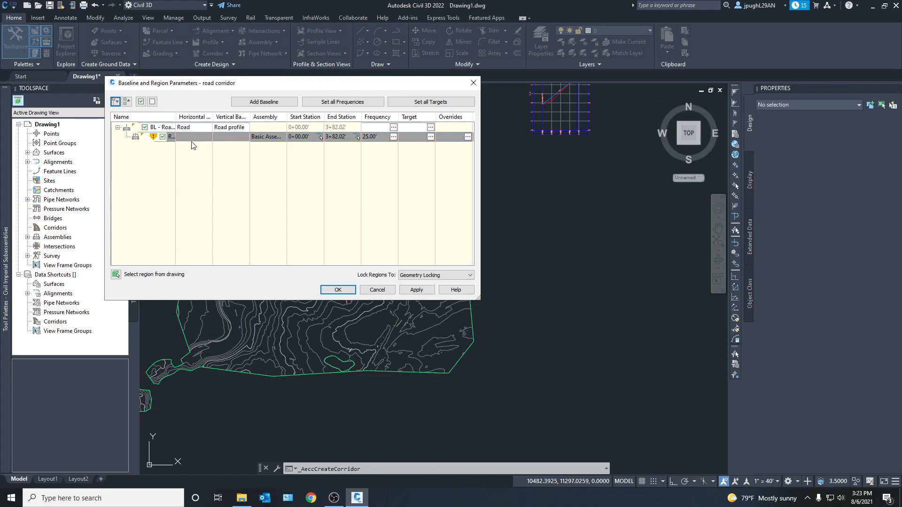
{"action": "left_click", "coordinate": [393, 137]}
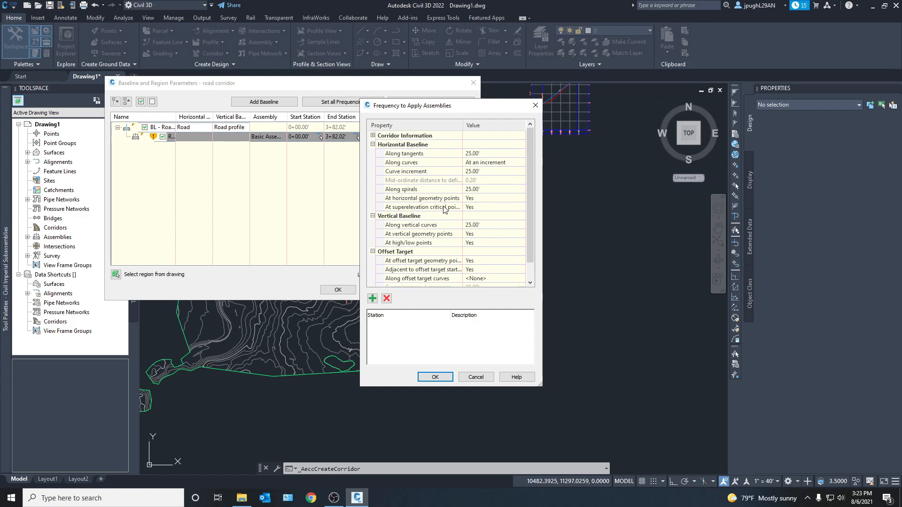
{"action": "left_click", "coordinate": [488, 153]}
{"action": "type", "text": "10"}
{"action": "key", "text": "Return"}
{"action": "left_click", "coordinate": [499, 171]}
{"action": "type", "text": "10"}
{"action": "key", "text": "Return"}
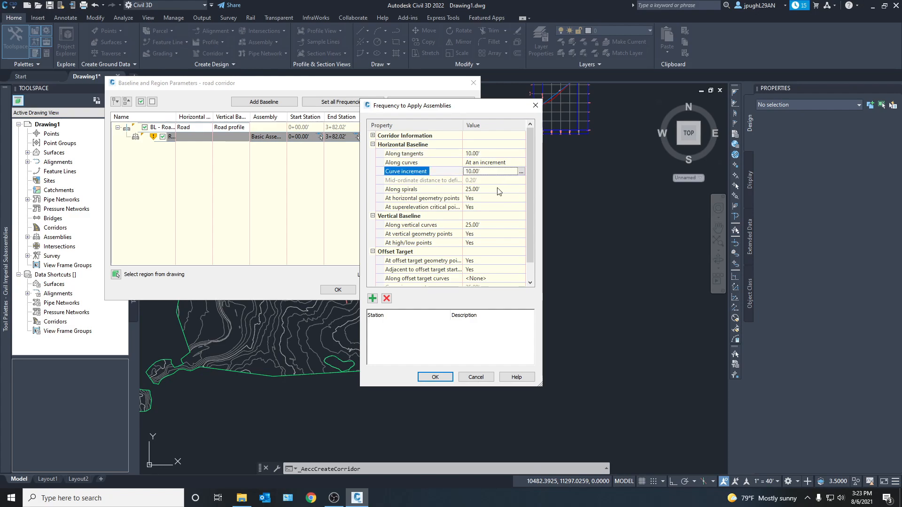
{"action": "left_click", "coordinate": [437, 377]}
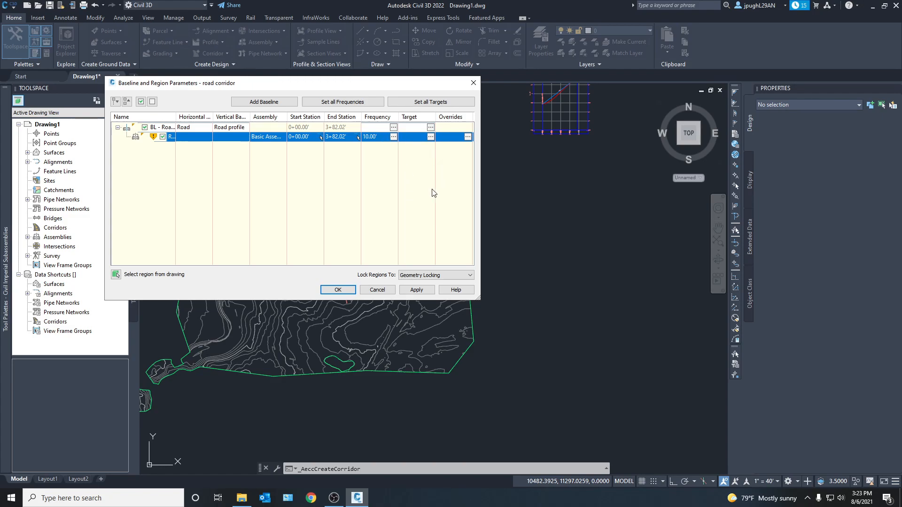
- Apply the baseline and region parameters, rebuild the corridor, and close the settings
{"action": "left_click", "coordinate": [416, 289]}
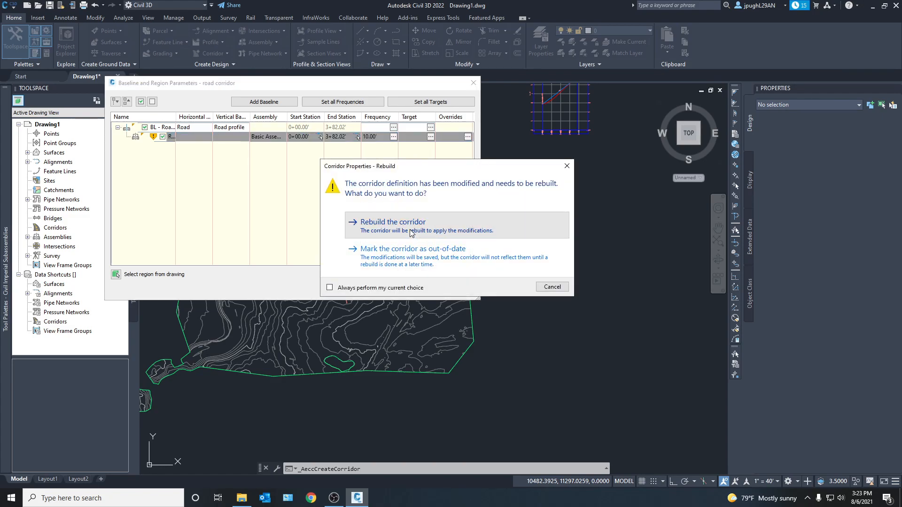
{"action": "left_click", "coordinate": [412, 230]}
{"action": "left_click", "coordinate": [342, 294]}
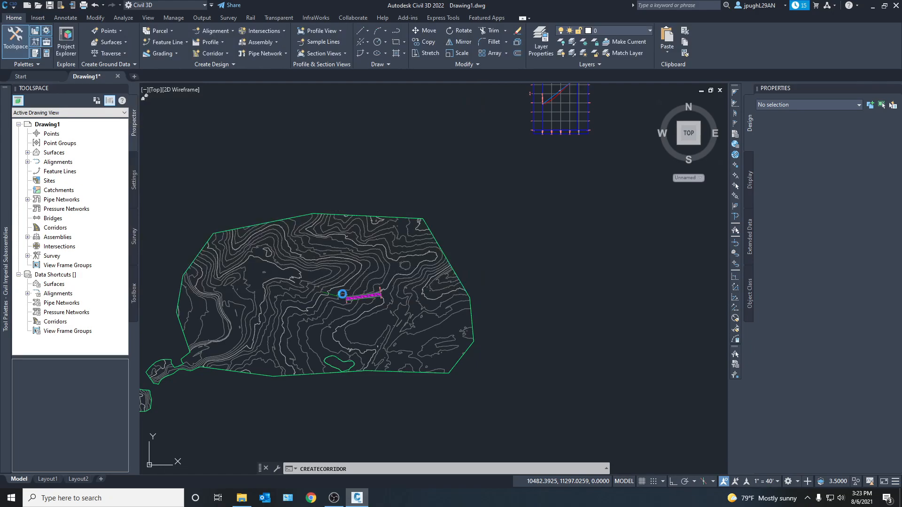
- Inspect the finished road corridor in plan and open it in the Object Viewer
{"action": "scroll", "coordinate": [338, 286], "scroll_direction": "up", "scroll_amount": 6}
{"action": "scroll", "coordinate": [331, 281], "scroll_direction": "up", "scroll_amount": 8}
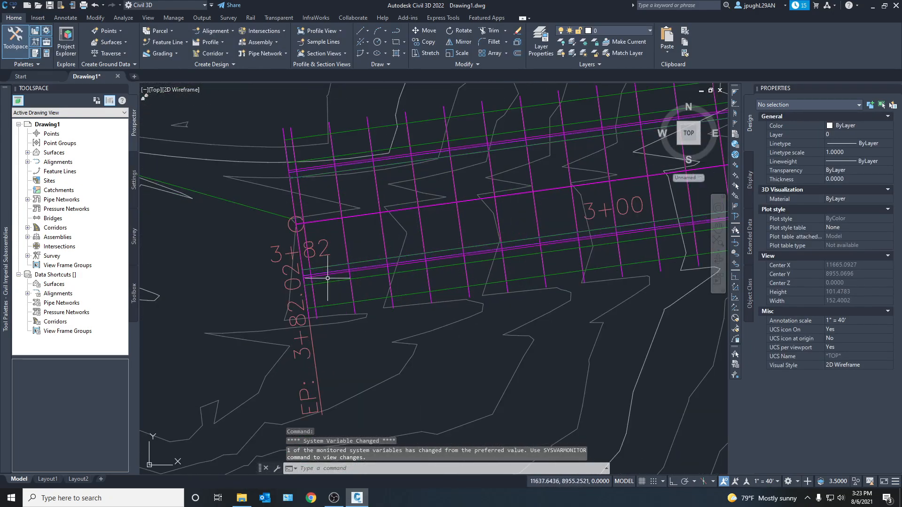
{"action": "scroll", "coordinate": [309, 272], "scroll_direction": "down", "scroll_amount": 6}
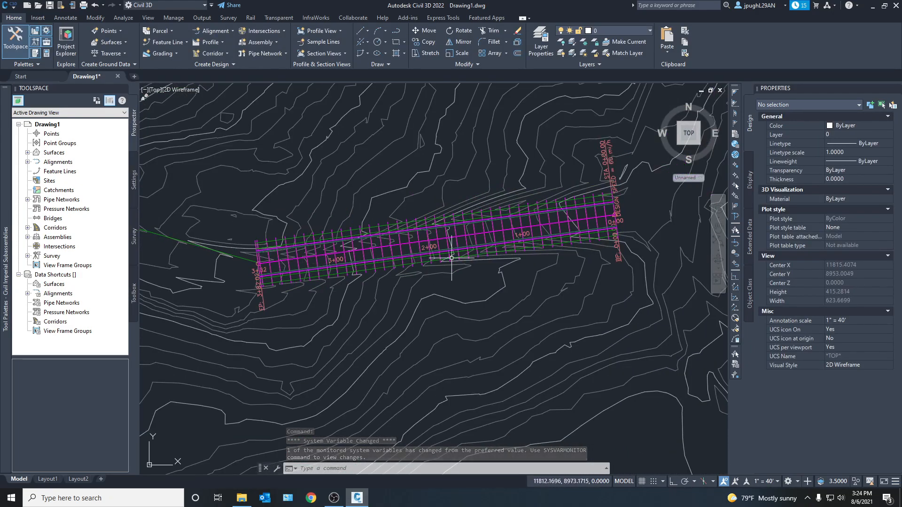
{"action": "left_click", "coordinate": [286, 272]}
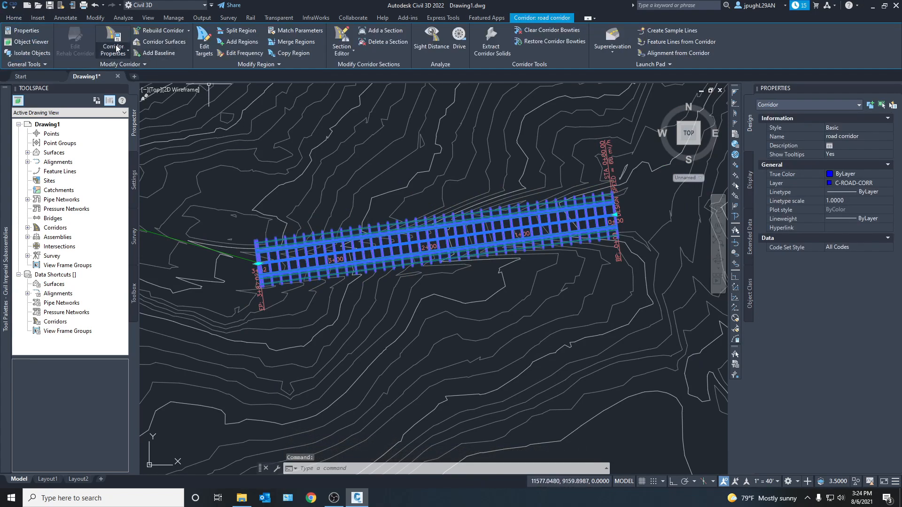
{"action": "left_click", "coordinate": [36, 42]}
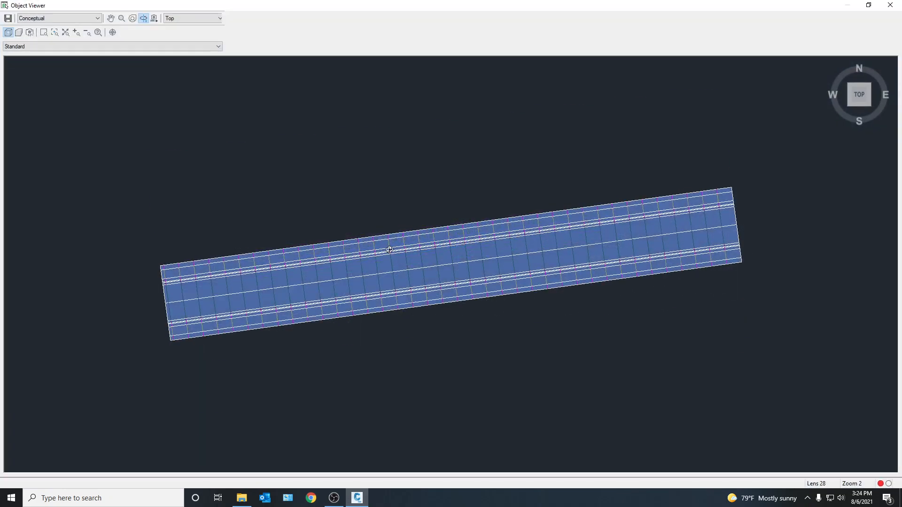
- Examine the corridor's curbs, lanes and end section in 3D from an isometric angle, close the viewer and deselect the corridor
{"action": "left_click_drag", "start_coordinate": [389, 250], "coordinate": [391, 248]}
{"action": "scroll", "coordinate": [390, 247], "scroll_direction": "down", "scroll_amount": 3}
{"action": "left_click_drag", "start_coordinate": [408, 289], "coordinate": [468, 279]}
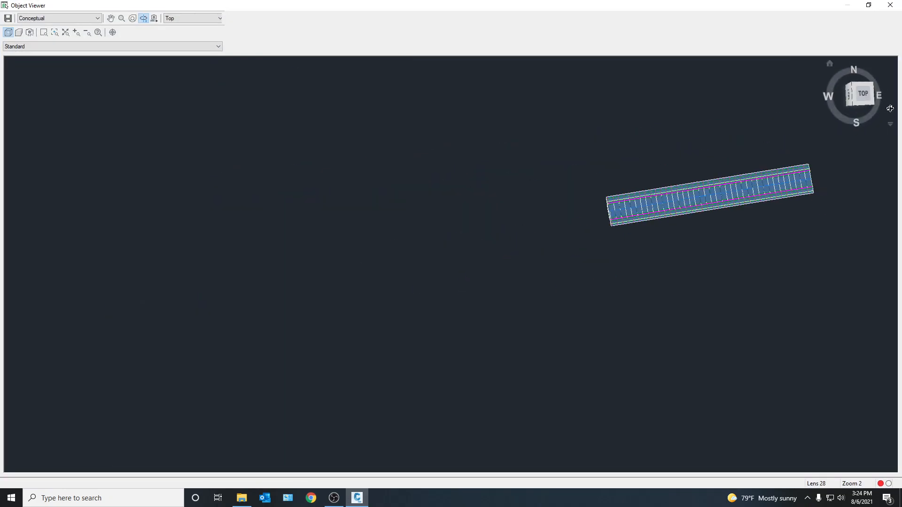
{"action": "left_click", "coordinate": [872, 83]}
{"action": "scroll", "coordinate": [404, 311], "scroll_direction": "up", "scroll_amount": 5}
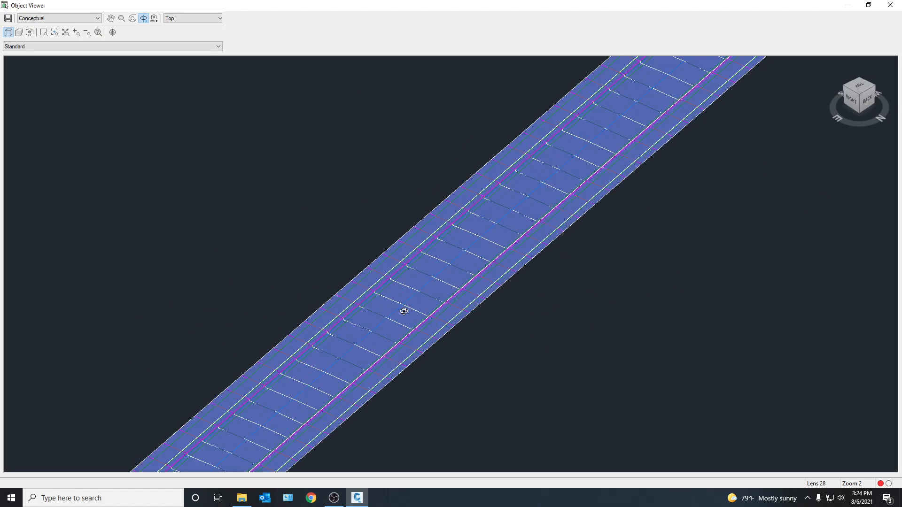
{"action": "left_click_drag", "start_coordinate": [438, 187], "coordinate": [171, 374]}
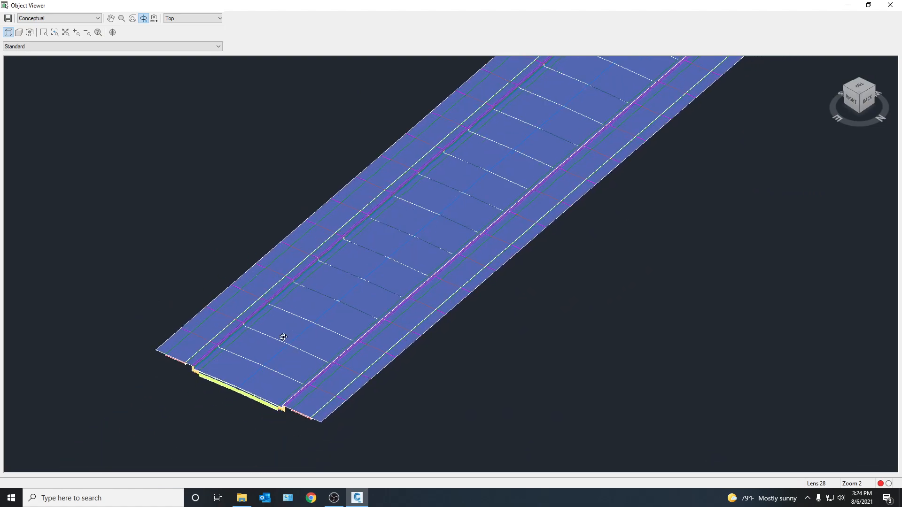
{"action": "scroll", "coordinate": [290, 332], "scroll_direction": "down", "scroll_amount": 8}
{"action": "left_click", "coordinate": [892, 5]}
{"action": "scroll", "coordinate": [481, 267], "scroll_direction": "down", "scroll_amount": 4}
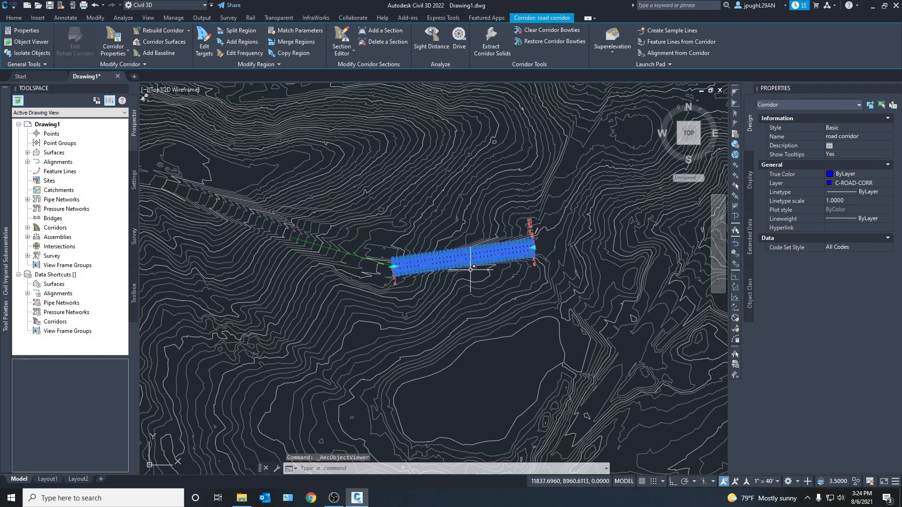
{"action": "key", "text": "Escape"}
- Orbit the drawing in 3D to examine from a low side angle how the corridor sits on the existing surface contours
{"action": "middle_click_drag", "start_coordinate": [497, 259], "coordinate": [456, 259]}
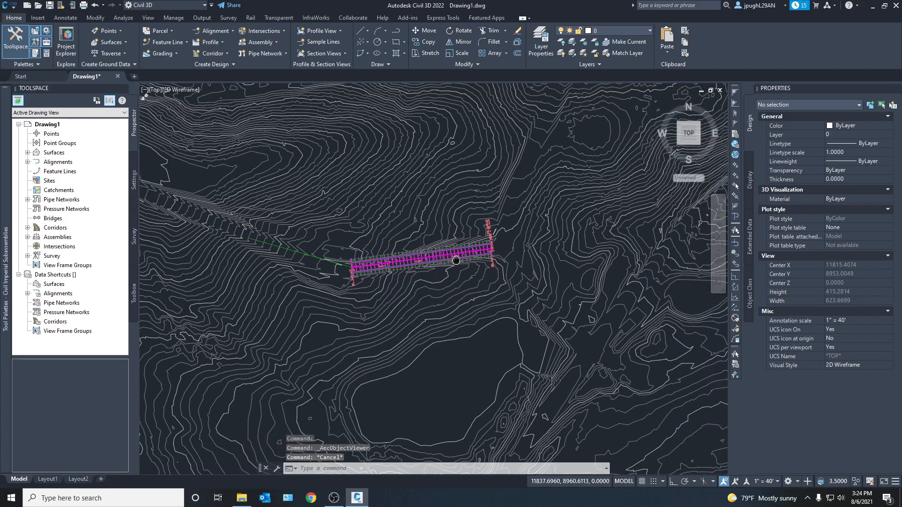
{"action": "scroll", "coordinate": [456, 259], "scroll_direction": "up", "scroll_amount": 5}
{"action": "scroll", "coordinate": [496, 282], "scroll_direction": "down", "scroll_amount": 8}
{"action": "middle_click_drag", "start_coordinate": [496, 281], "coordinate": [489, 238]}
{"action": "mouse_move", "coordinate": [428, 281]}
{"action": "middle_mouse_down"}
{"action": "mouse_move", "coordinate": [403, 284]}
{"action": "mouse_move", "coordinate": [416, 326]}
{"action": "middle_mouse_up"}
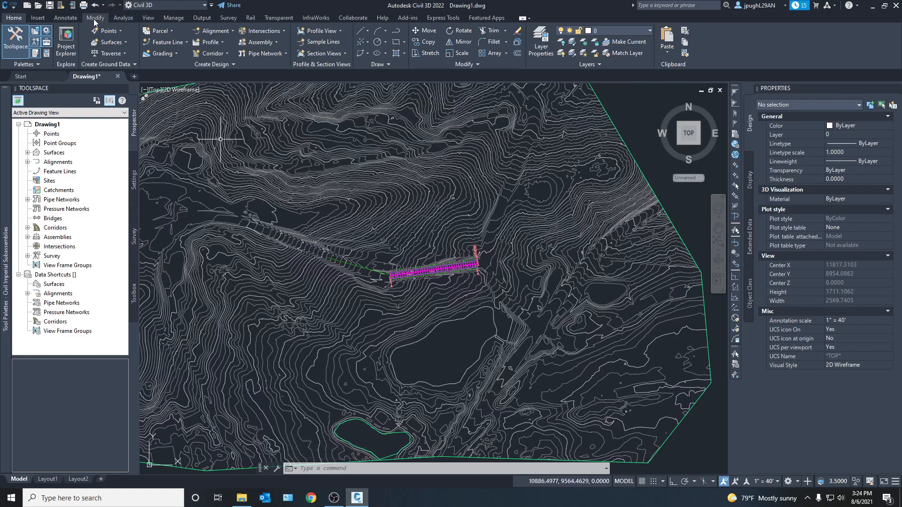
{"action": "left_click", "coordinate": [96, 19]}
{"action": "left_click", "coordinate": [148, 18]}
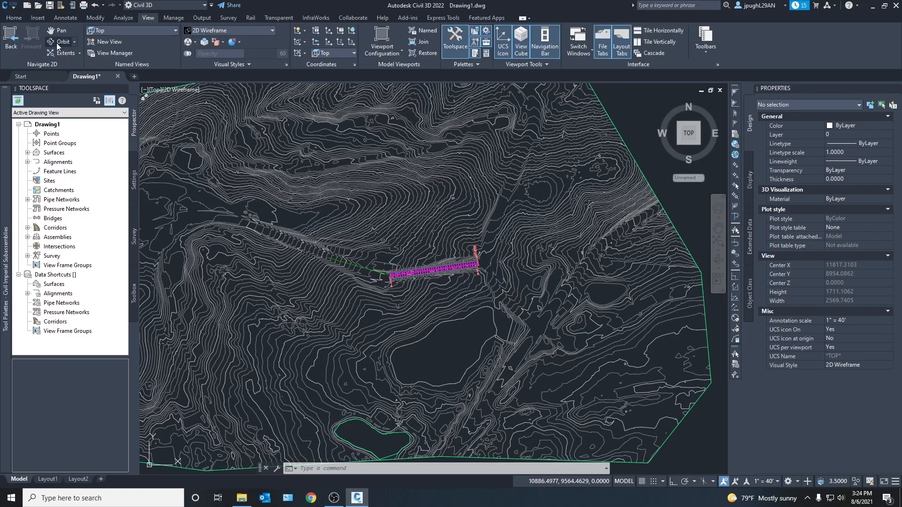
{"action": "left_click", "coordinate": [57, 46]}
{"action": "left_click_drag", "start_coordinate": [475, 313], "coordinate": [477, 191]}
{"action": "middle_click_drag", "start_coordinate": [475, 192], "coordinate": [454, 291]}
{"action": "left_click_drag", "start_coordinate": [463, 384], "coordinate": [455, 378]}
{"action": "mouse_move", "coordinate": [455, 379]}
{"action": "middle_mouse_down"}
{"action": "mouse_move", "coordinate": [451, 170]}
{"action": "mouse_move", "coordinate": [389, 336]}
{"action": "middle_mouse_up"}
{"action": "middle_click_drag", "start_coordinate": [381, 239], "coordinate": [385, 386]}
{"action": "mouse_move", "coordinate": [390, 400]}
{"action": "left_mouse_down"}
{"action": "mouse_move", "coordinate": [342, 330]}
{"action": "mouse_move", "coordinate": [407, 281]}
{"action": "mouse_move", "coordinate": [341, 288]}
{"action": "mouse_move", "coordinate": [279, 342]}
{"action": "left_mouse_up"}
{"action": "scroll", "coordinate": [409, 277], "scroll_direction": "up", "scroll_amount": 6}
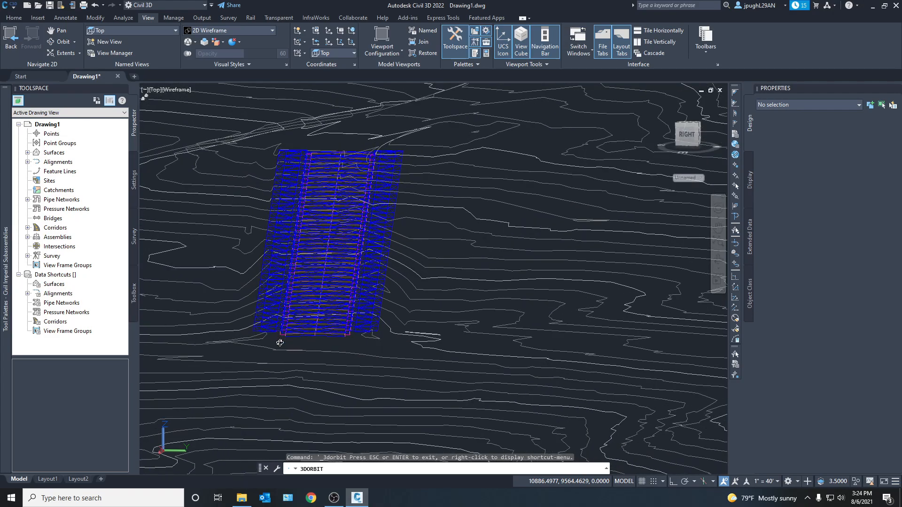
- Examine the corridor's position above the flat alignment from several orbit angles and return to a plan view
{"action": "left_click_drag", "start_coordinate": [305, 304], "coordinate": [437, 263]}
{"action": "scroll", "coordinate": [452, 271], "scroll_direction": "up", "scroll_amount": 5}
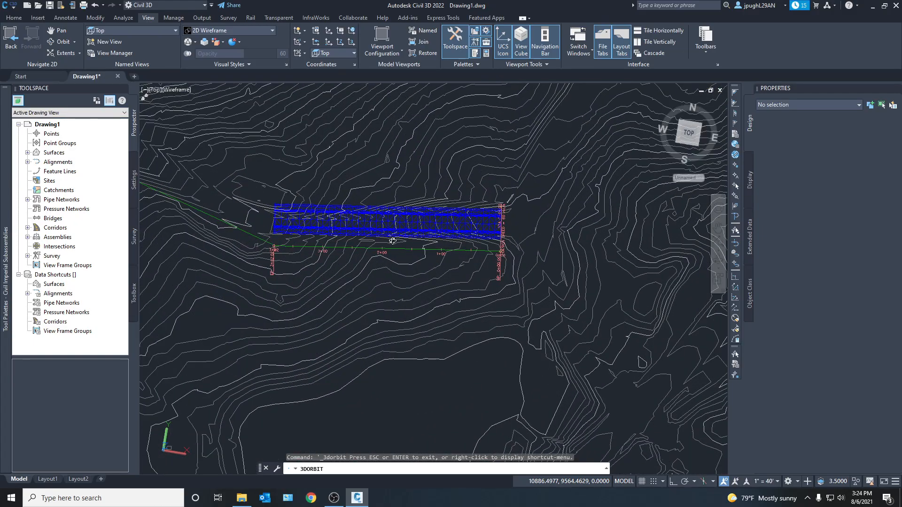
{"action": "left_click_drag", "start_coordinate": [336, 245], "coordinate": [341, 281]}
{"action": "left_click_drag", "start_coordinate": [417, 270], "coordinate": [477, 219]}
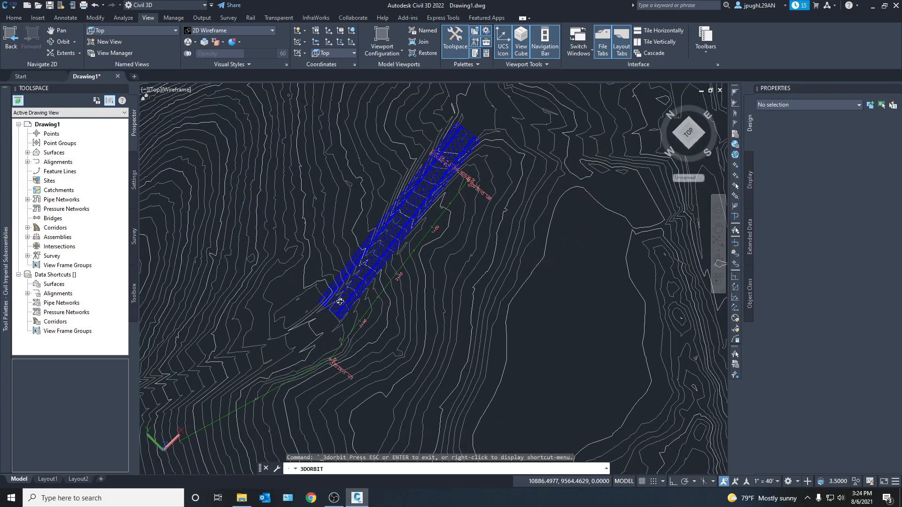
{"action": "left_click_drag", "start_coordinate": [312, 309], "coordinate": [427, 216]}
{"action": "left_click_drag", "start_coordinate": [356, 354], "coordinate": [366, 245]}
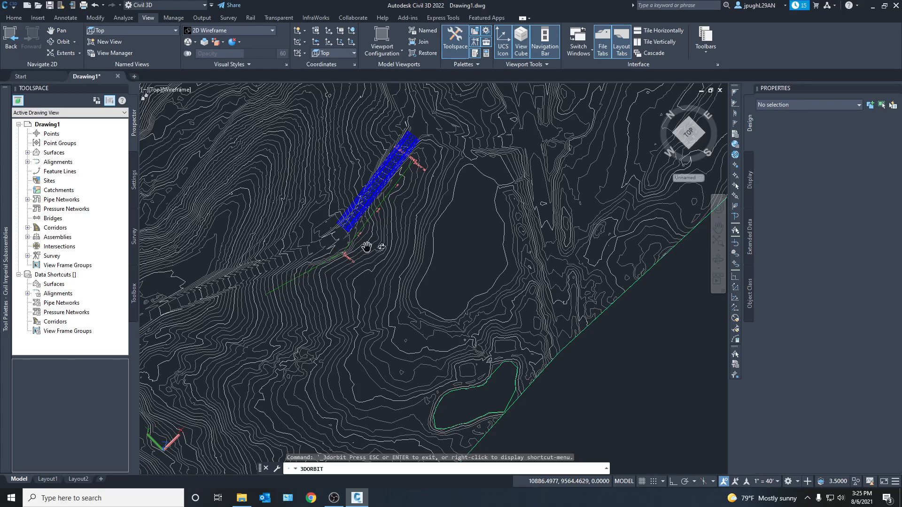
{"action": "left_click_drag", "start_coordinate": [431, 267], "coordinate": [360, 288]}
{"action": "middle_click_drag", "start_coordinate": [380, 263], "coordinate": [300, 262]}
{"action": "scroll", "coordinate": [338, 213], "scroll_direction": "down", "scroll_amount": 6}
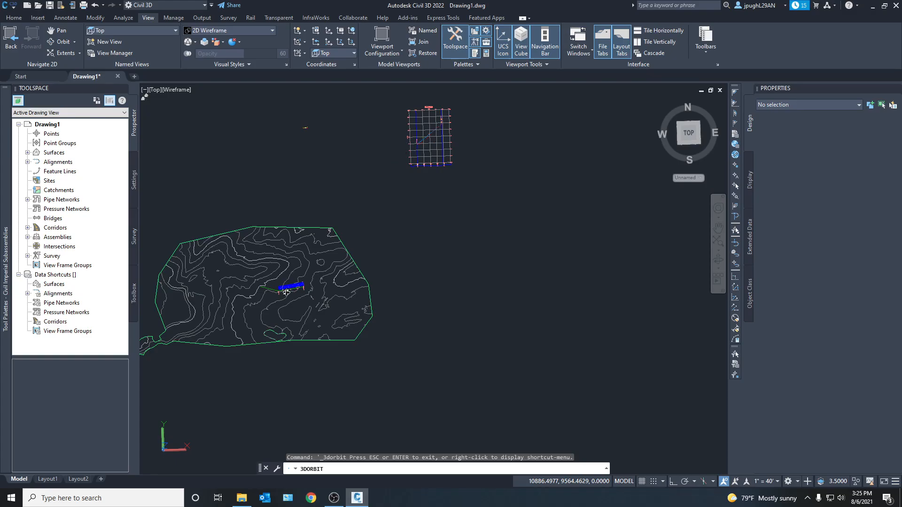
{"action": "scroll", "coordinate": [292, 262], "scroll_direction": "up", "scroll_amount": 8}
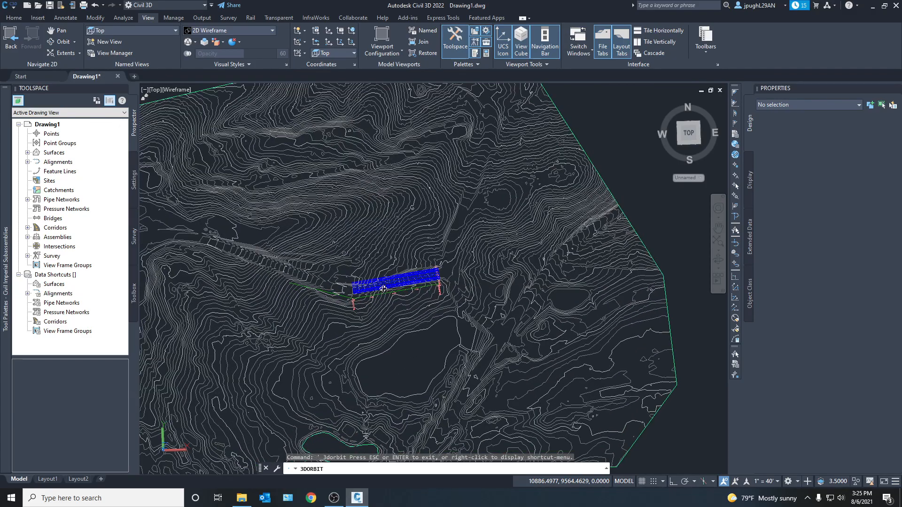
- Orbit around the corridor to check how its ends meet the existing roadbed, finishing with the whole surface in plan view
{"action": "left_click_drag", "start_coordinate": [484, 335], "coordinate": [319, 314]}
{"action": "left_click_drag", "start_coordinate": [369, 207], "coordinate": [514, 314]}
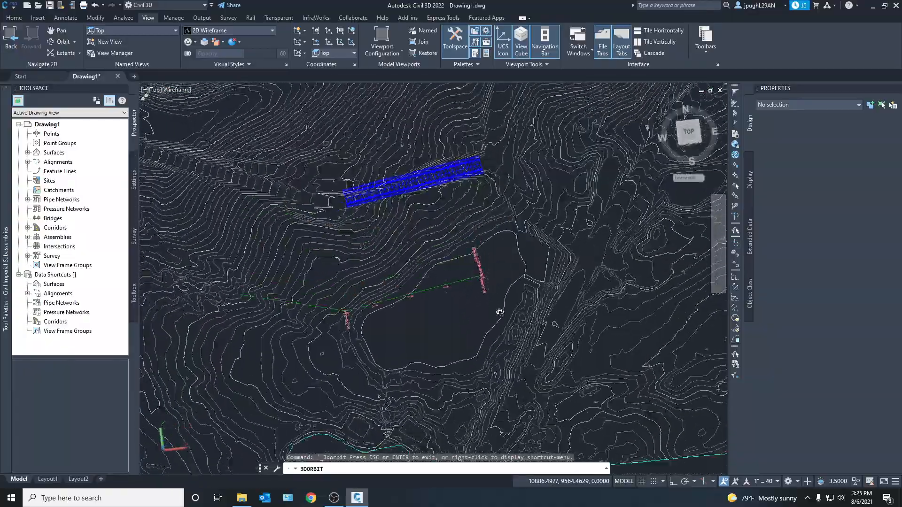
{"action": "left_click_drag", "start_coordinate": [368, 262], "coordinate": [428, 312]}
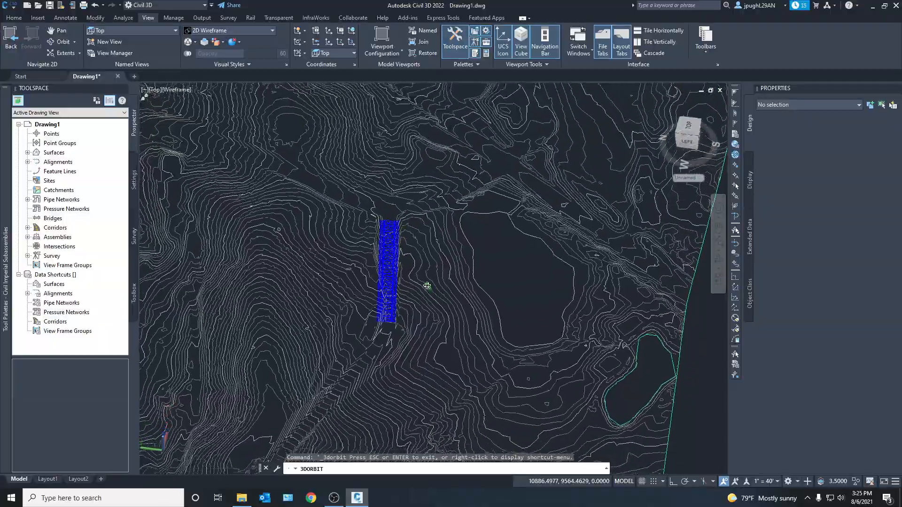
{"action": "left_click_drag", "start_coordinate": [317, 243], "coordinate": [477, 286]}
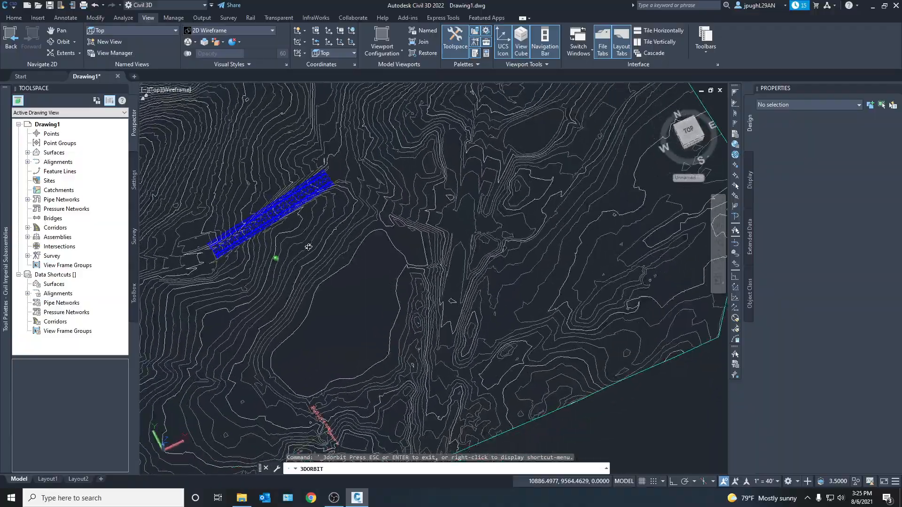
{"action": "left_click_drag", "start_coordinate": [265, 289], "coordinate": [429, 334]}
{"action": "scroll", "coordinate": [429, 289], "scroll_direction": "down", "scroll_amount": 2}
{"action": "middle_click_drag", "start_coordinate": [476, 243], "coordinate": [413, 320]}
{"action": "left_click_drag", "start_coordinate": [413, 320], "coordinate": [472, 310]}
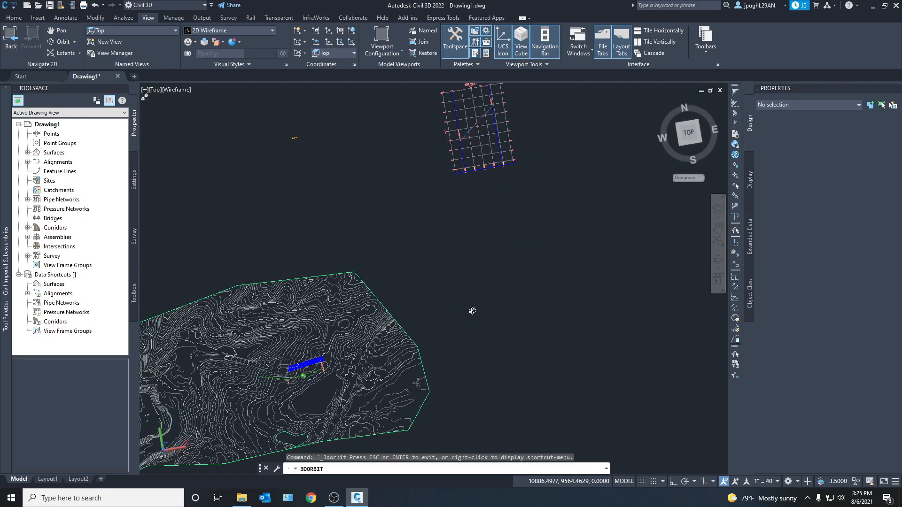
{"action": "left_click_drag", "start_coordinate": [453, 248], "coordinate": [430, 289]}
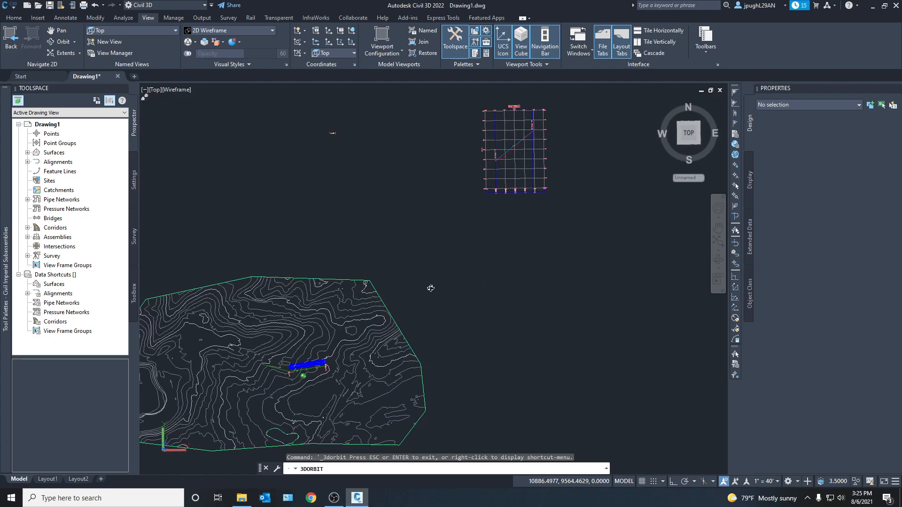
{"action": "middle_click_drag", "start_coordinate": [256, 202], "coordinate": [319, 202]}
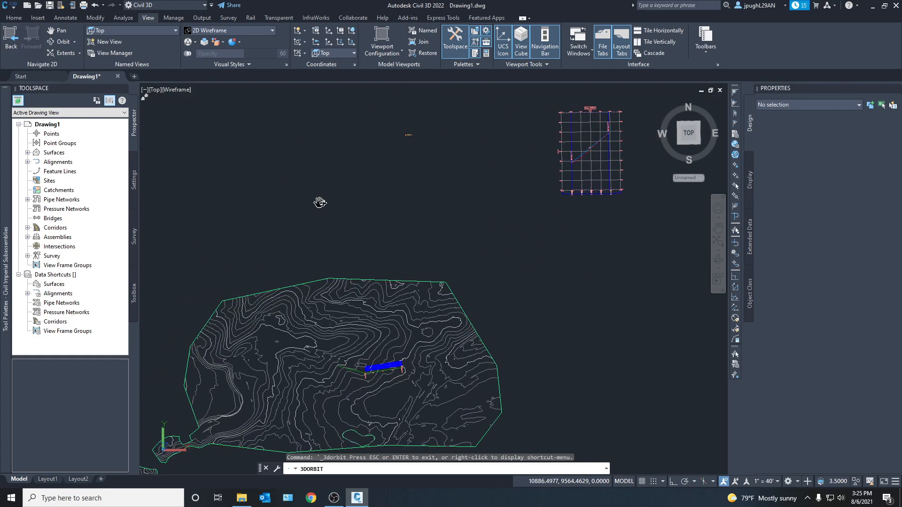
{"action": "mouse_move", "coordinate": [448, 212]}
{"action": "middle_mouse_down"}
{"action": "mouse_move", "coordinate": [425, 207]}
{"action": "mouse_move", "coordinate": [396, 175]}
{"action": "mouse_move", "coordinate": [394, 185]}
{"action": "mouse_move", "coordinate": [444, 227]}
{"action": "mouse_move", "coordinate": [495, 227]}
{"action": "middle_mouse_up"}
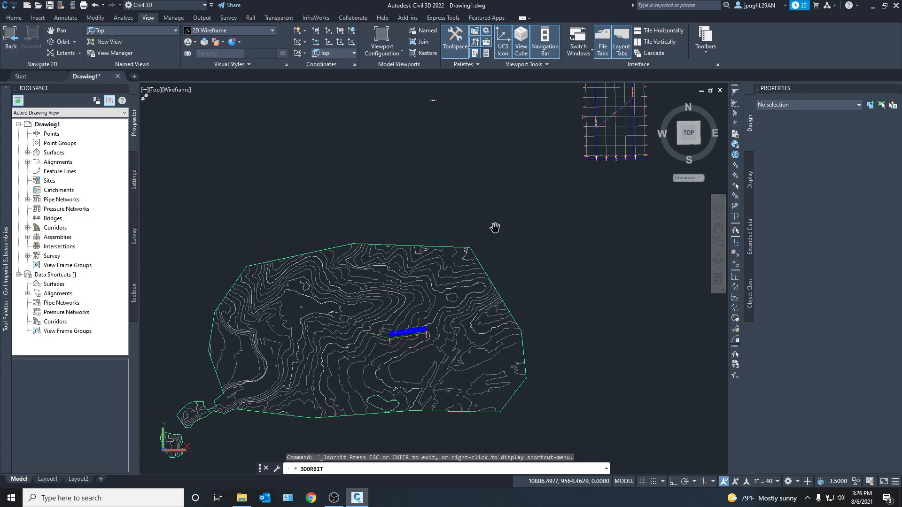